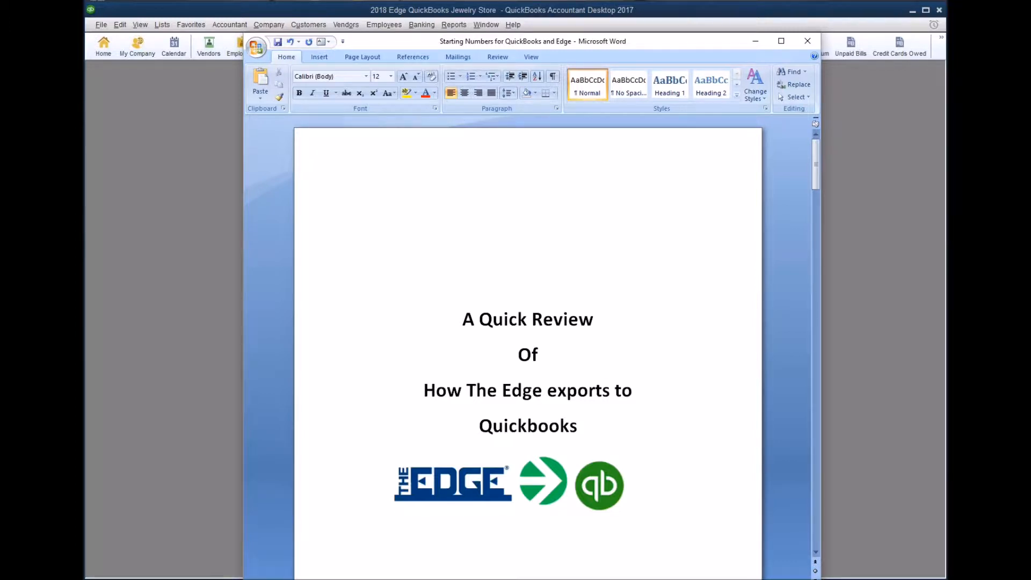
# Scroll past the overview and Requirements to the November 30th starting balances (sales tax $124.90, inventory $1,668,178.02).
pyautogui.click(669, 376)
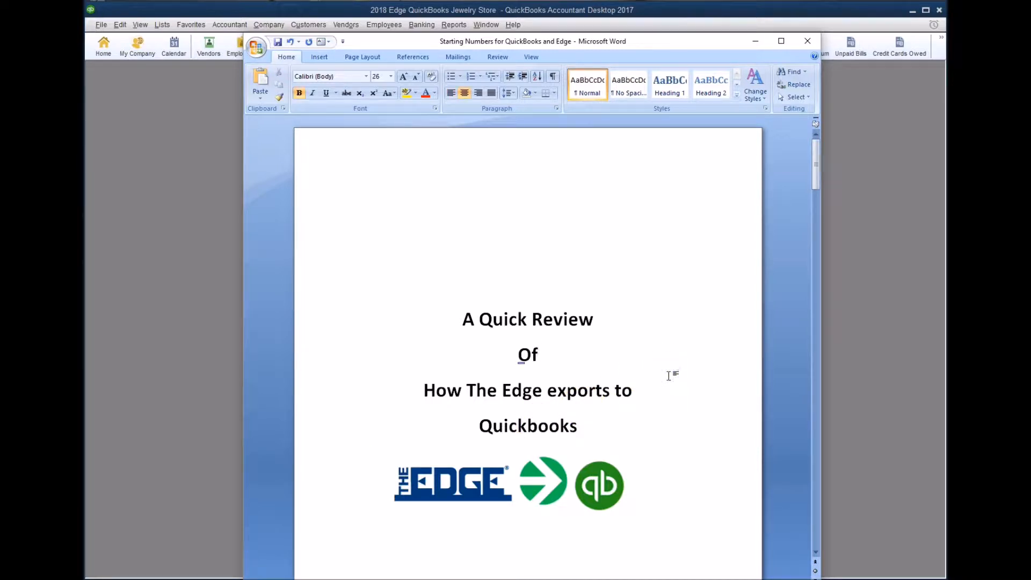
pyautogui.scroll(-3, 668, 376)
pyautogui.scroll(-12, 669, 375)
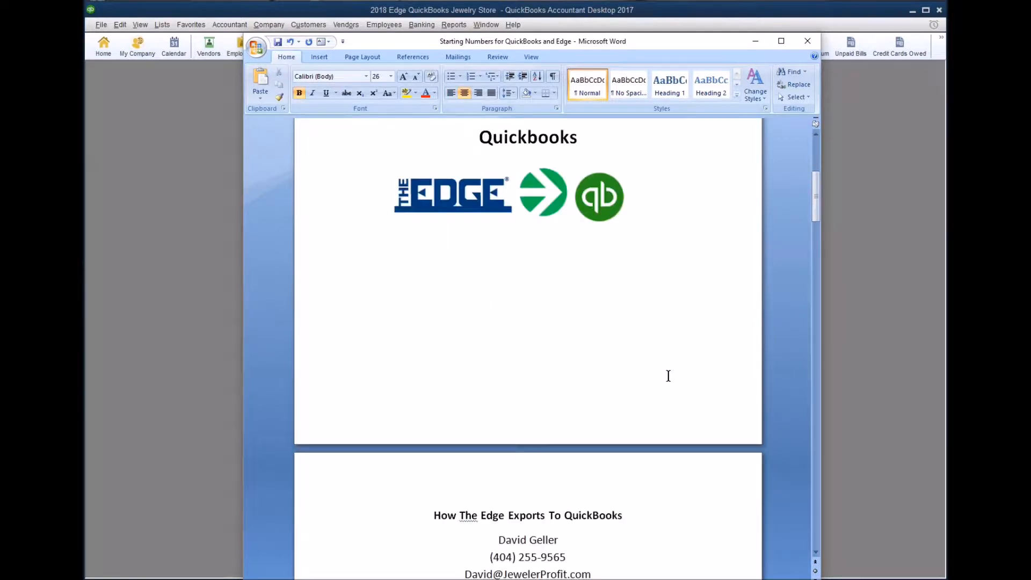
pyautogui.scroll(-2, 669, 376)
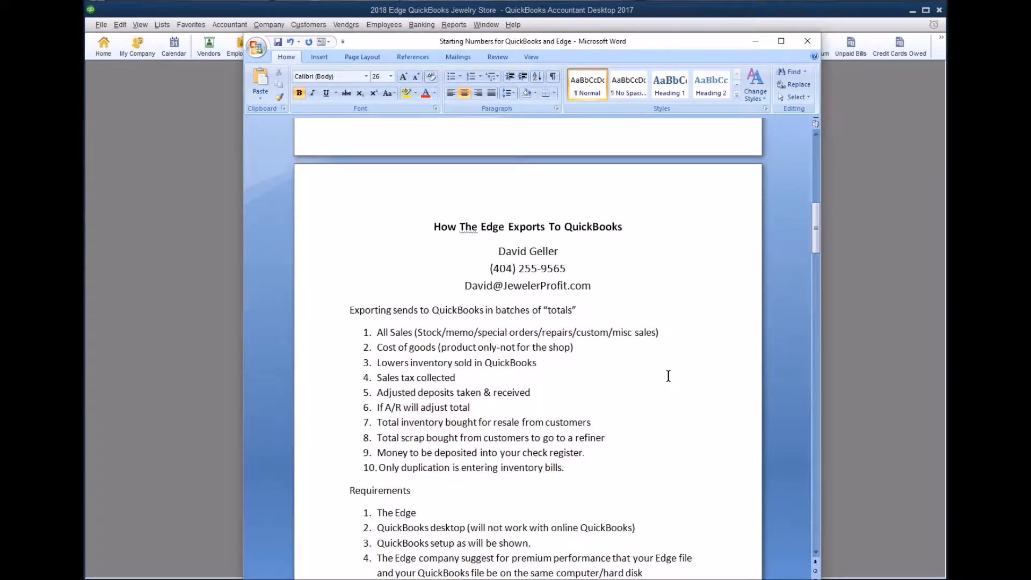
pyautogui.scroll(-2, 668, 376)
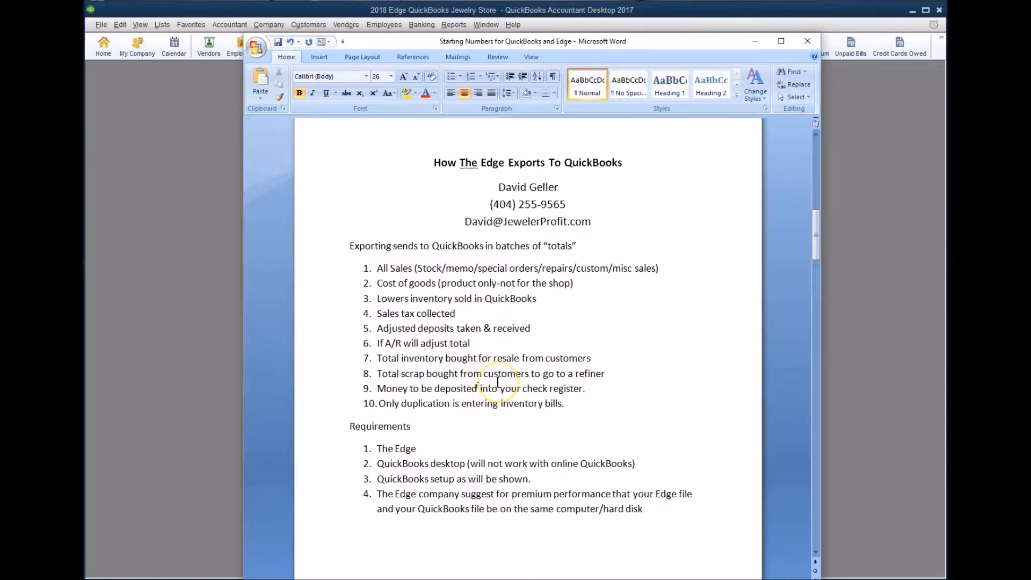
pyautogui.scroll(-1, 478, 390)
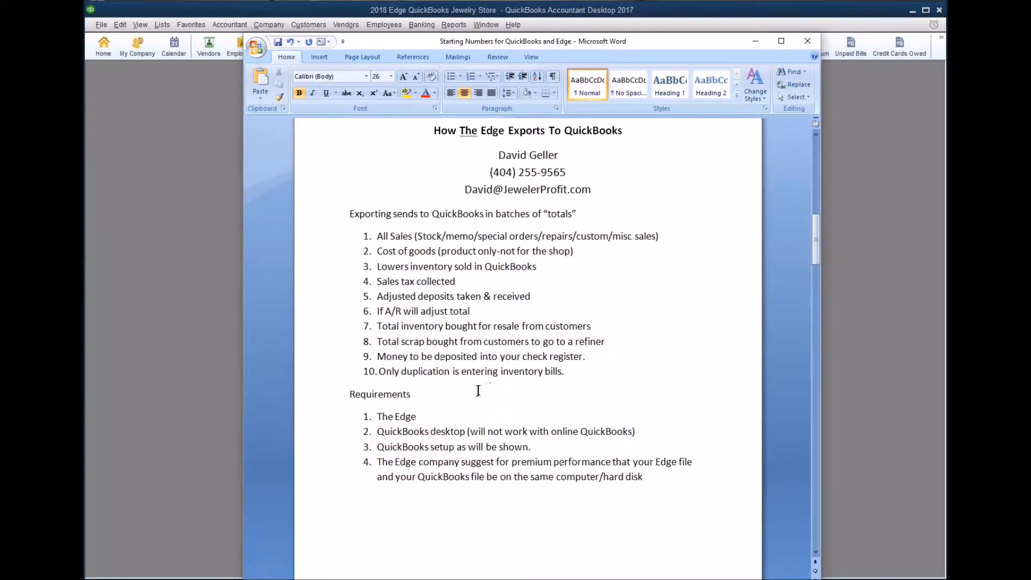
pyautogui.scroll(-3, 478, 390)
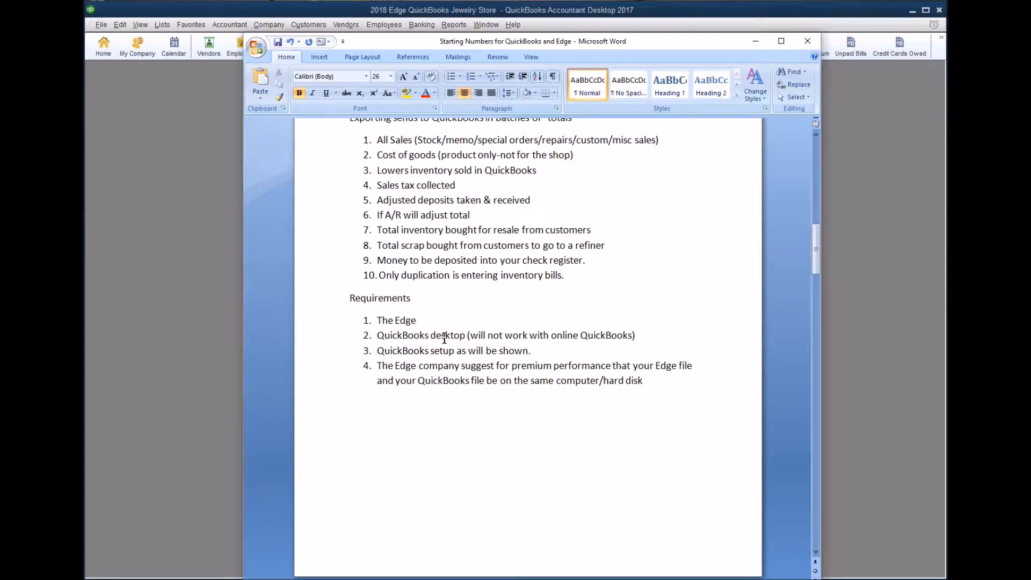
pyautogui.scroll(-5, 511, 362)
pyautogui.scroll(-5, 513, 364)
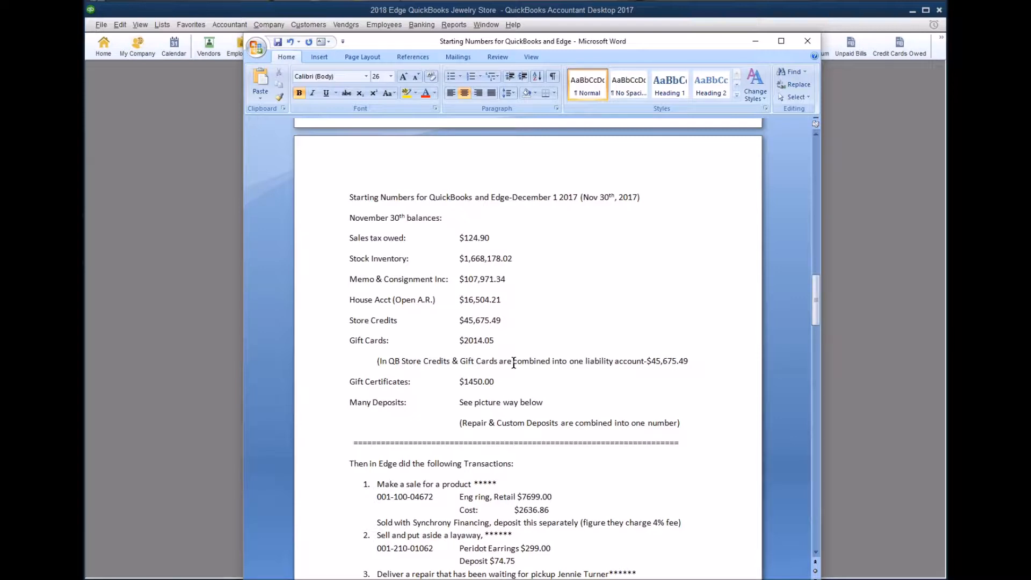
pyautogui.click(514, 363)
pyautogui.moveTo(946, 177); pyautogui.dragTo(462, 119)
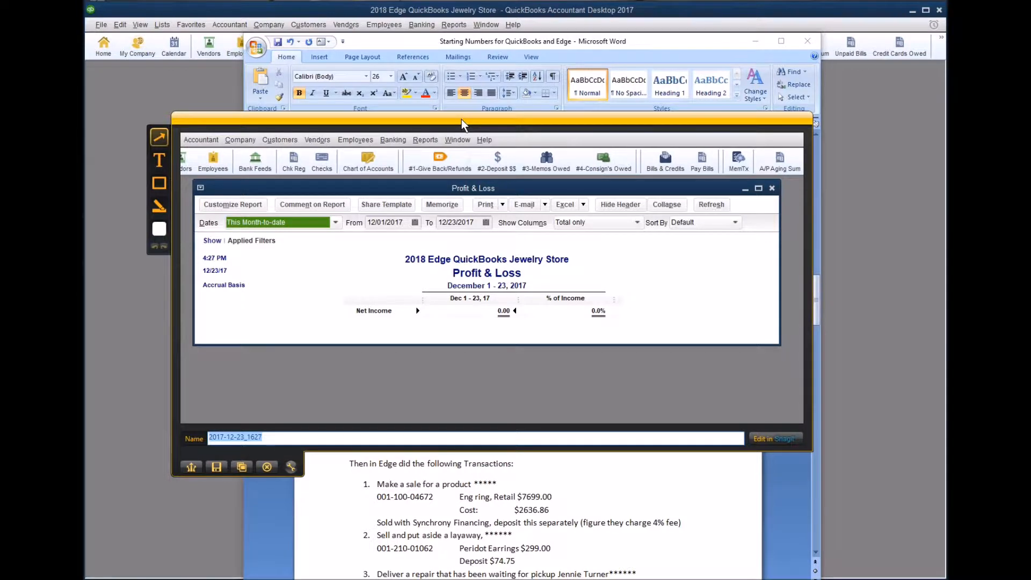
pyautogui.moveTo(462, 120); pyautogui.dragTo(946, 140)
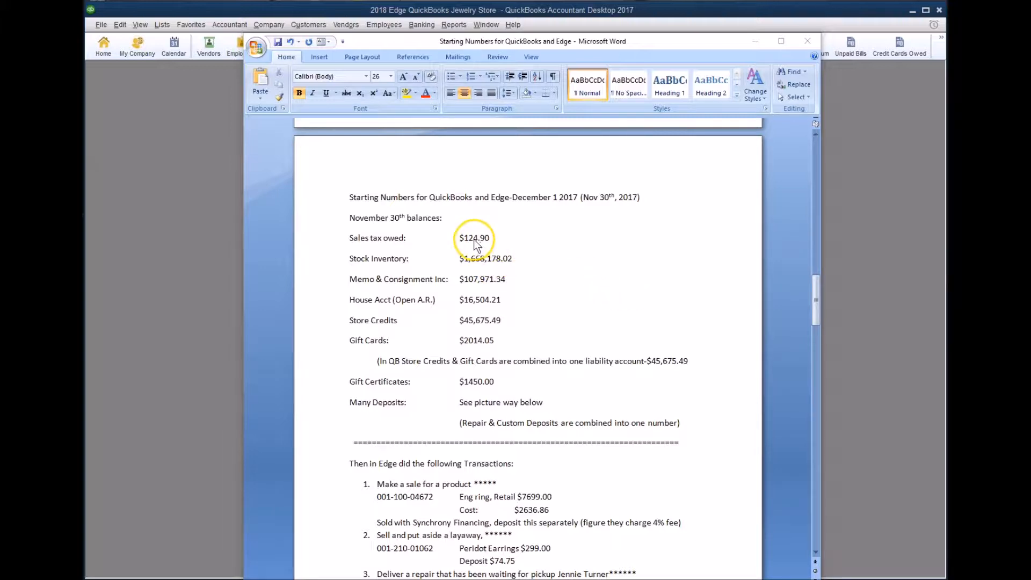
# Show the QuickBooks Balance Sheet for Last Month (November 30, 2017), then return to the Word document.
pyautogui.click(194, 218)
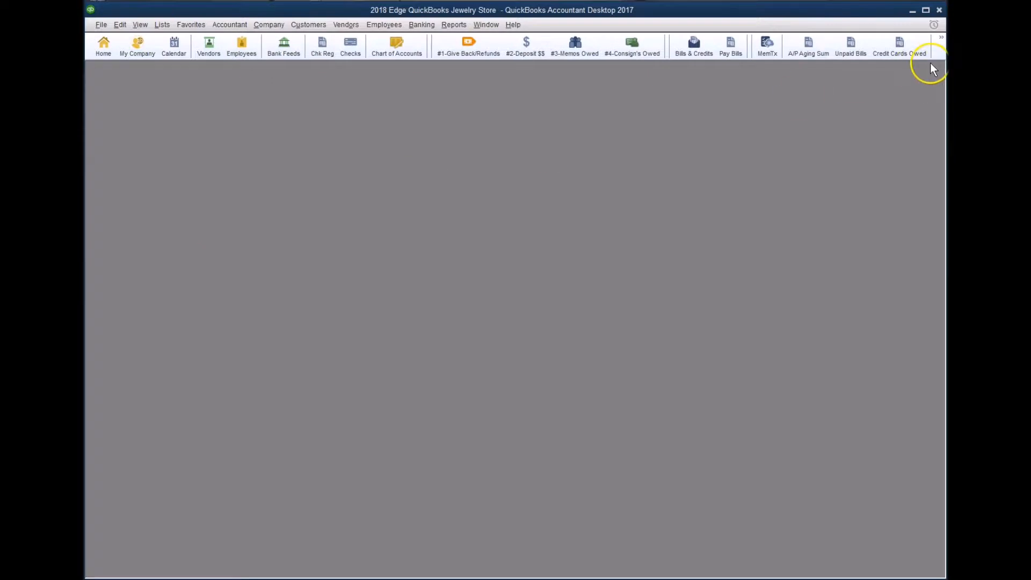
pyautogui.click(941, 37)
pyautogui.click(943, 70)
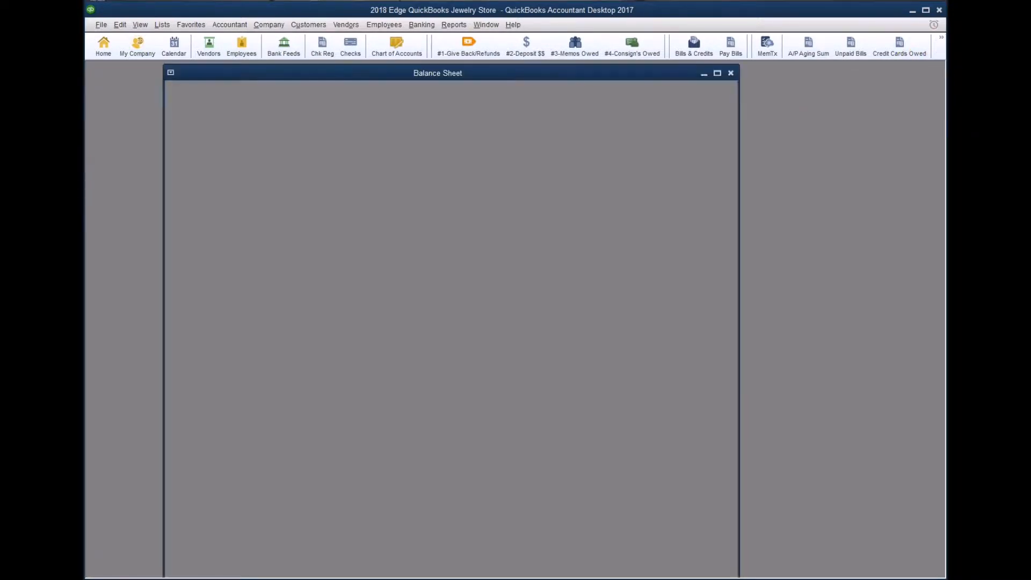
pyautogui.click(269, 109)
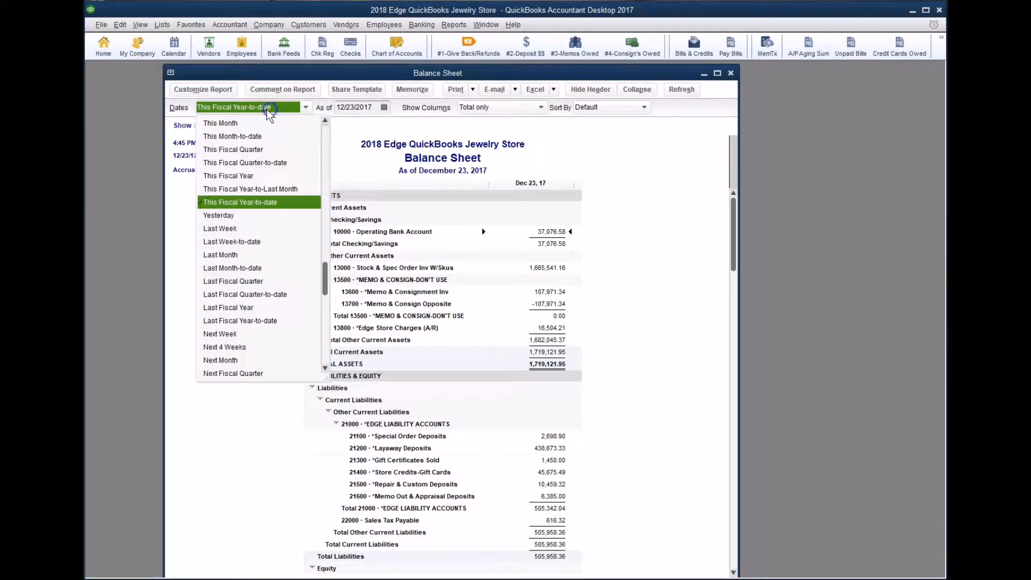
pyautogui.click(221, 254)
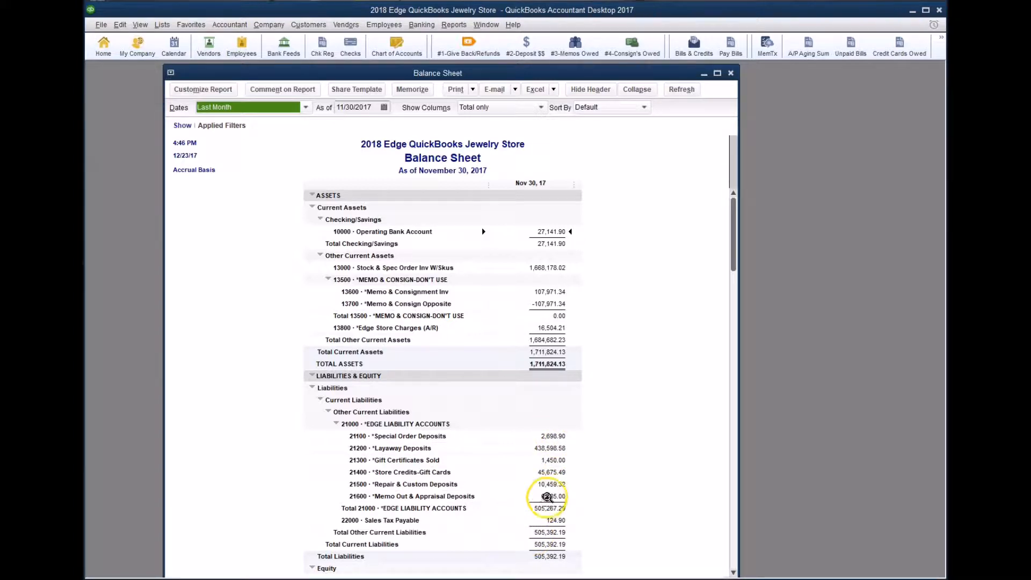
pyautogui.moveTo(437, 579)
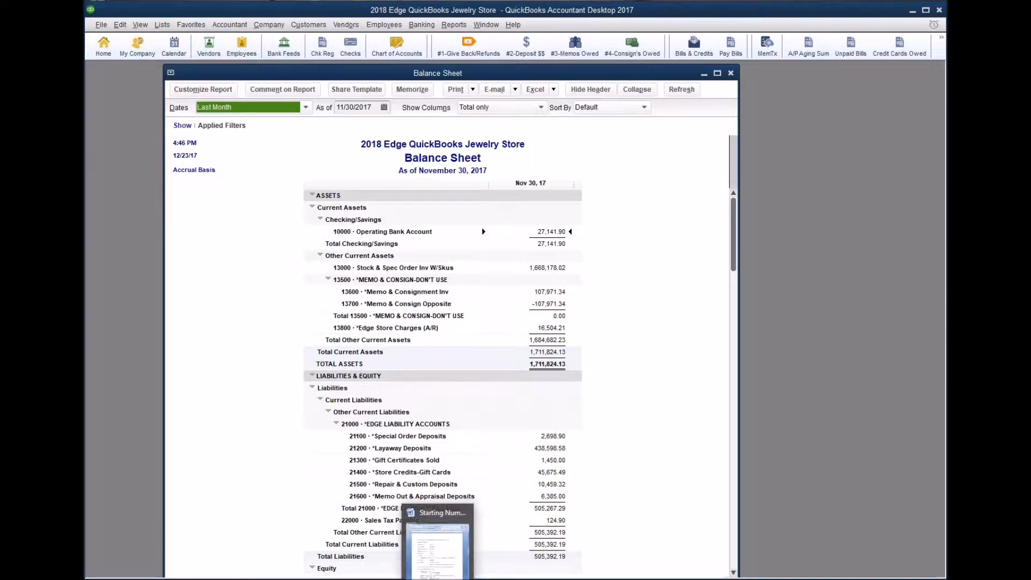
pyautogui.click(438, 550)
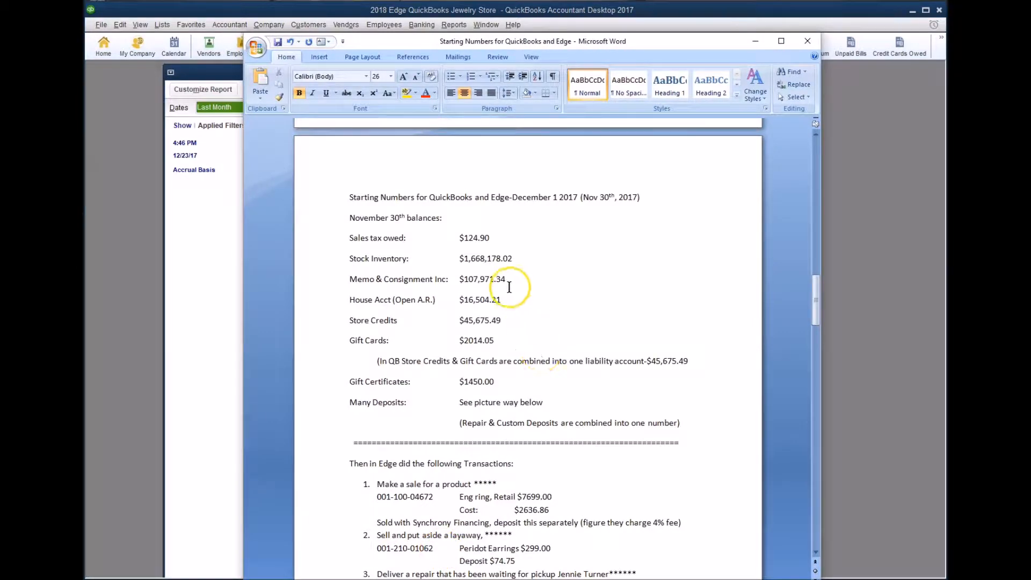
# Scroll to the Edge transaction list and highlight the ring's $7699.00 price and $2636.86 cost.
pyautogui.scroll(-4, 475, 384)
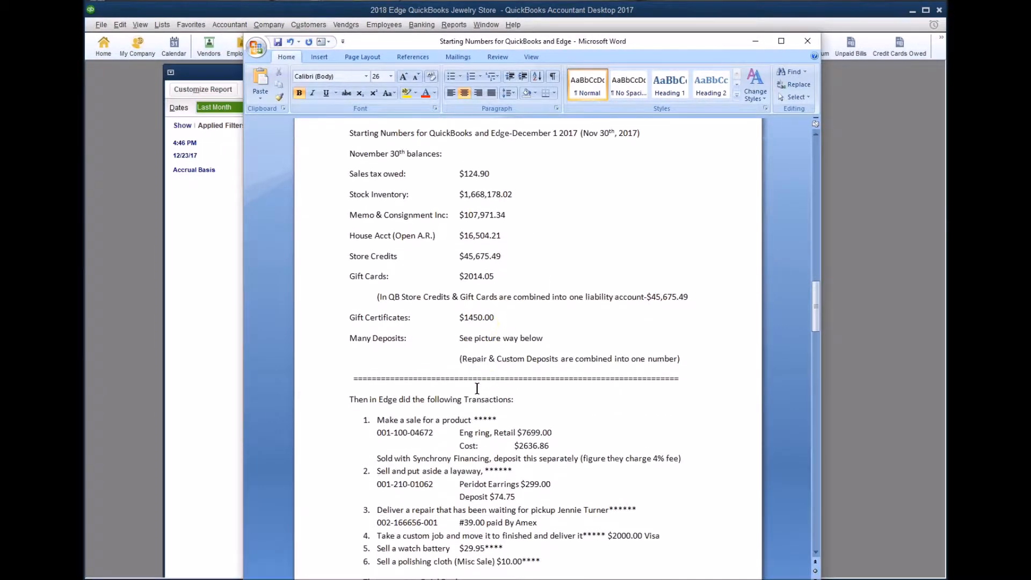
pyautogui.scroll(-3, 477, 386)
pyautogui.click(502, 285)
pyautogui.click(522, 272)
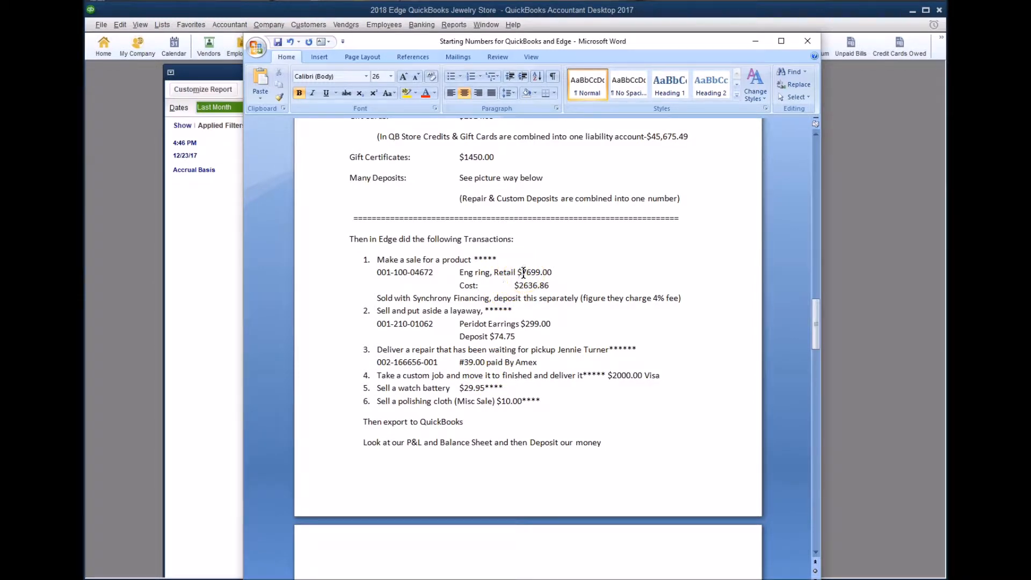
pyautogui.moveTo(523, 272); pyautogui.dragTo(548, 272)
pyautogui.click(532, 285)
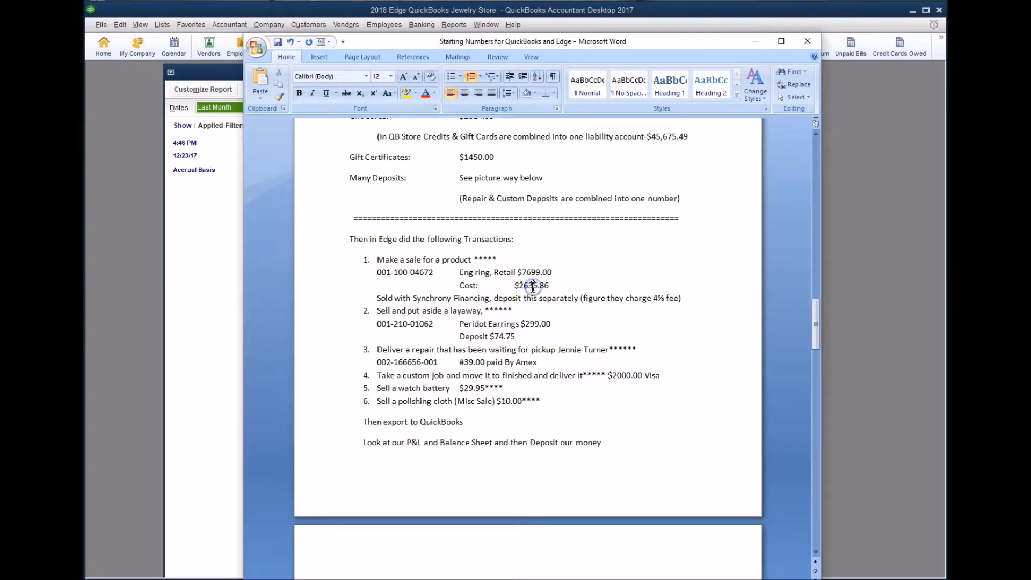
# Highlight the 74.75 layaway deposit, 39.00 repair, $2000.00 Visa custom job, 29.95 battery and 'P&L and Balance'.
pyautogui.moveTo(525, 323); pyautogui.dragTo(493, 343)
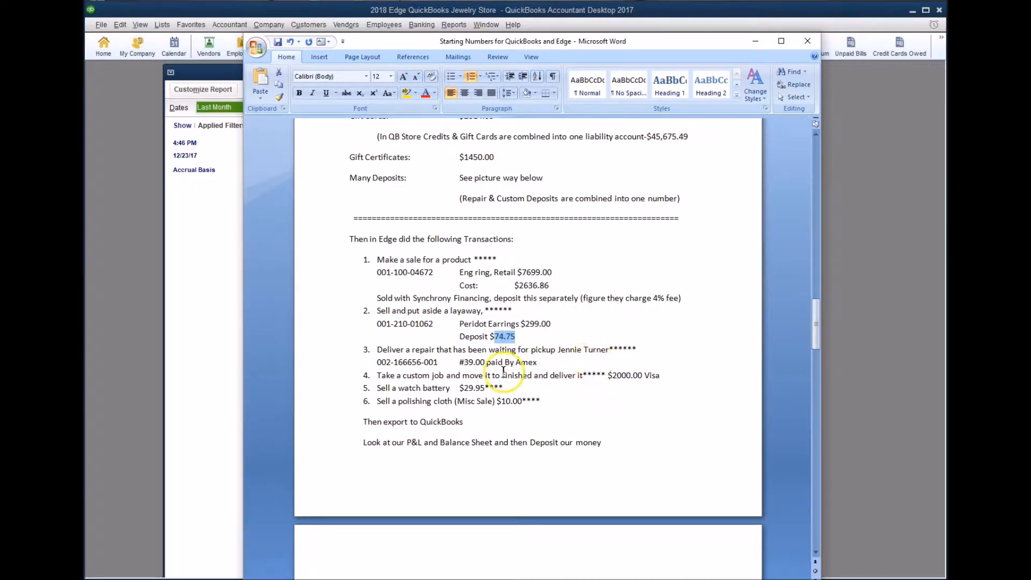
pyautogui.click(531, 350)
pyautogui.moveTo(530, 349); pyautogui.dragTo(546, 351)
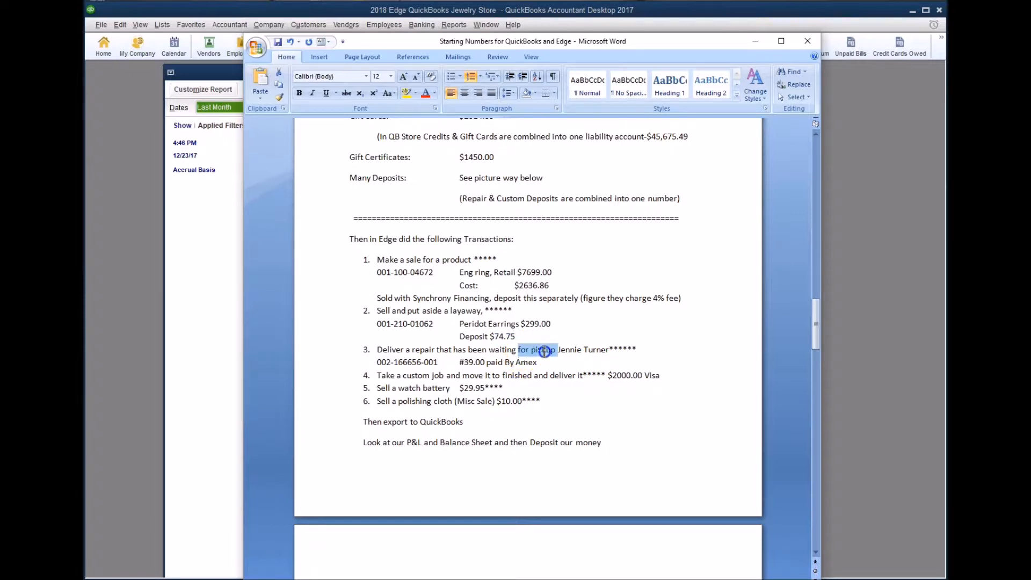
pyautogui.click(473, 354)
pyautogui.click(466, 362)
pyautogui.moveTo(465, 362); pyautogui.dragTo(485, 363)
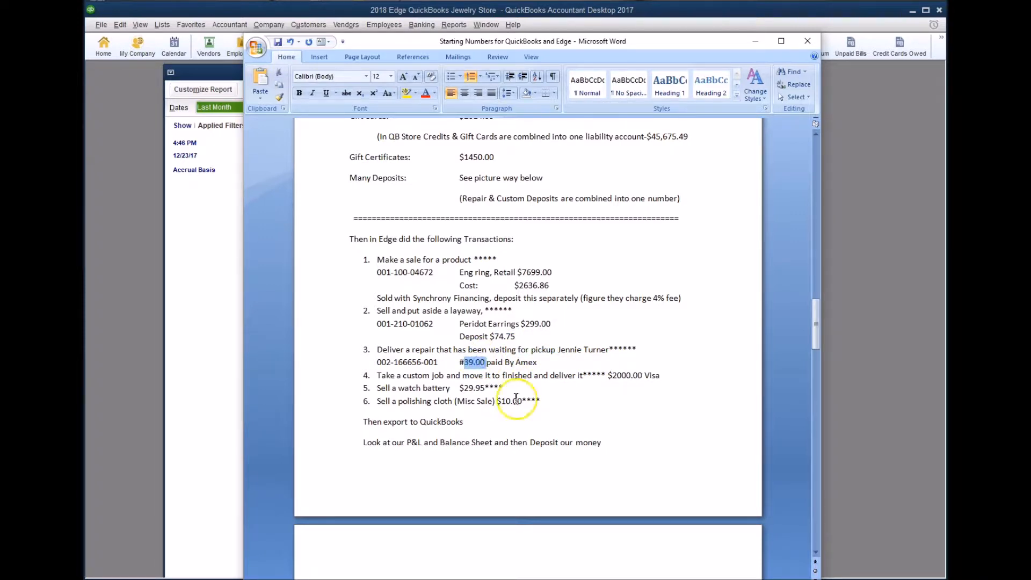
pyautogui.moveTo(609, 379); pyautogui.dragTo(638, 376)
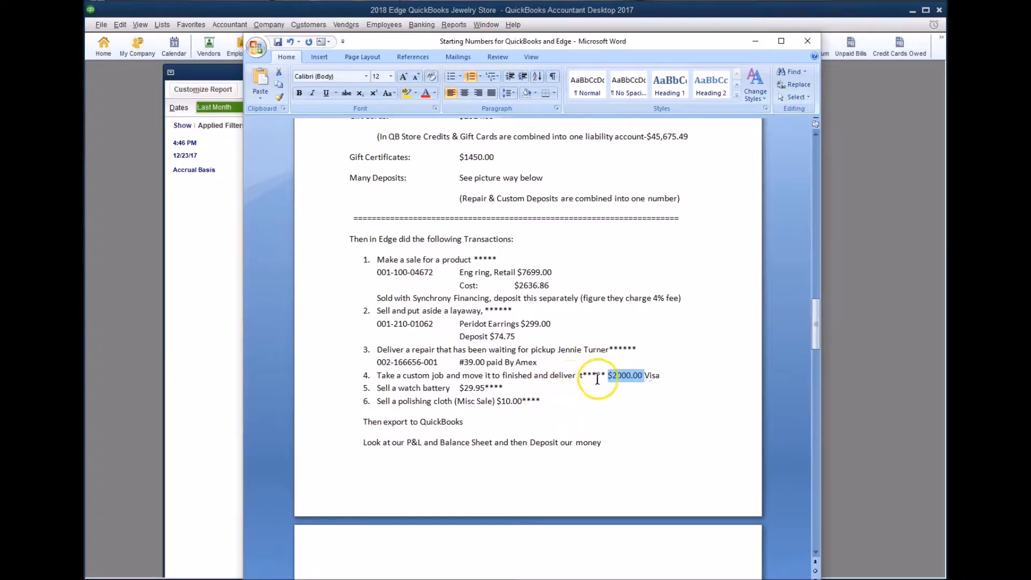
pyautogui.moveTo(464, 388); pyautogui.dragTo(507, 402)
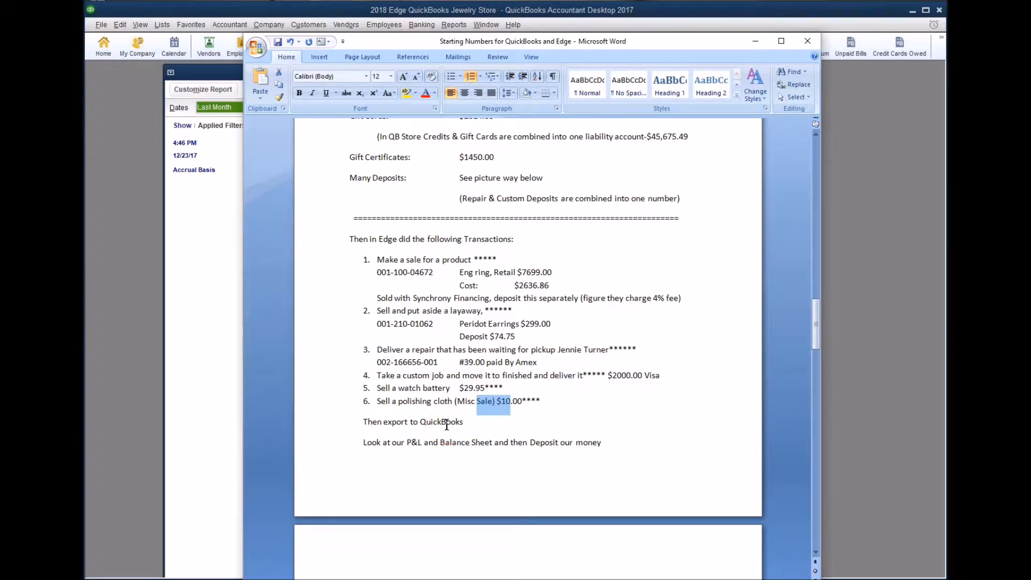
pyautogui.moveTo(407, 441); pyautogui.dragTo(470, 442)
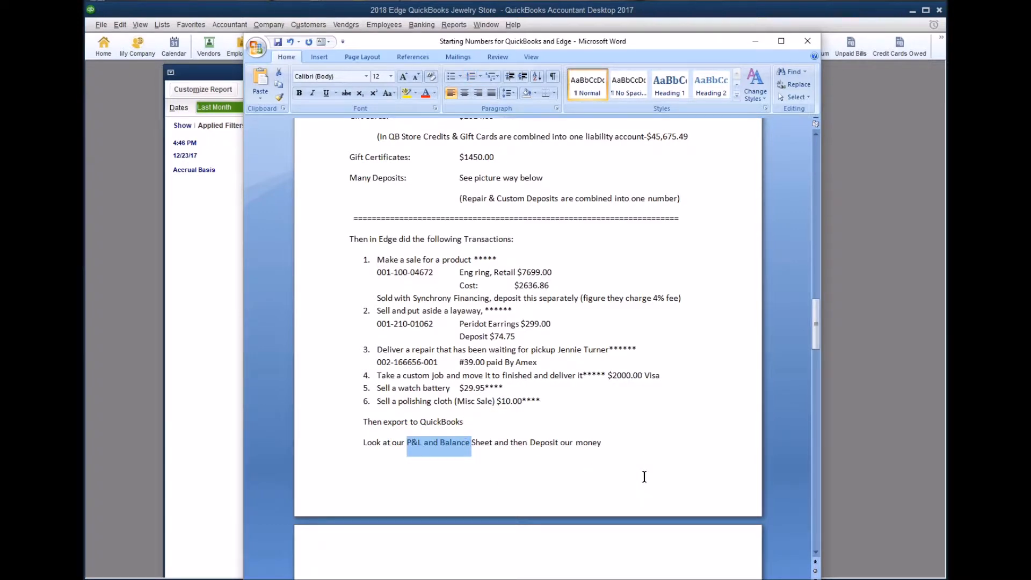
# Scroll through the starting balances and report images, then drag the Post To QuickBooks capture preview on screen.
pyautogui.scroll(-3, 645, 476)
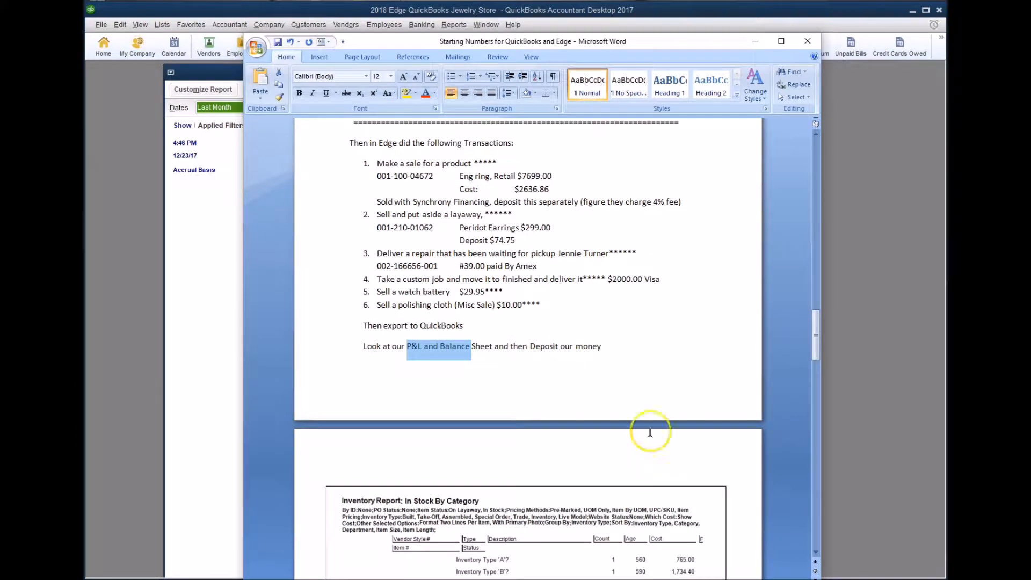
pyautogui.scroll(7, 481, 228)
pyautogui.scroll(2, 482, 228)
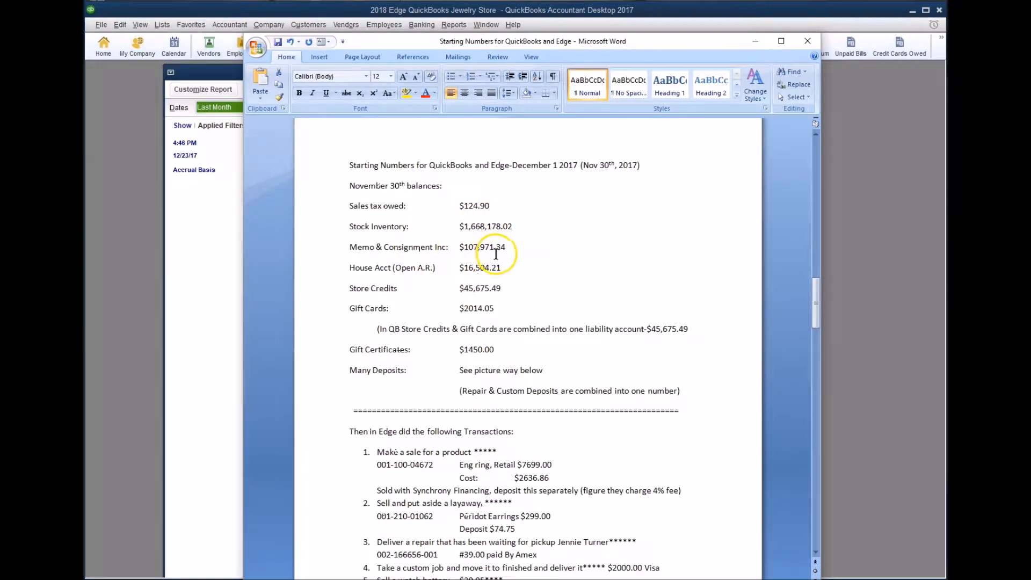
pyautogui.scroll(-17, 524, 352)
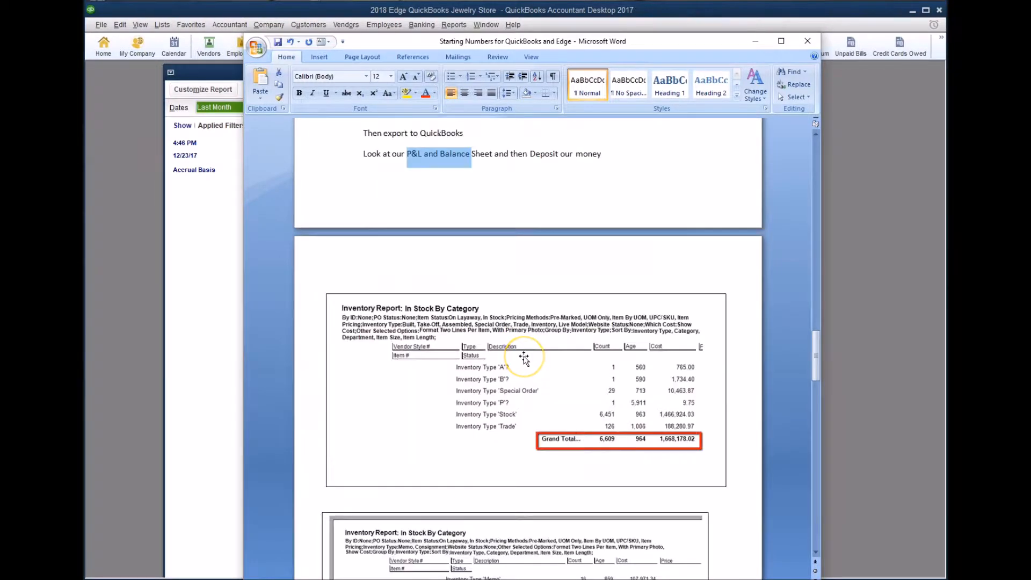
pyautogui.scroll(-7, 626, 417)
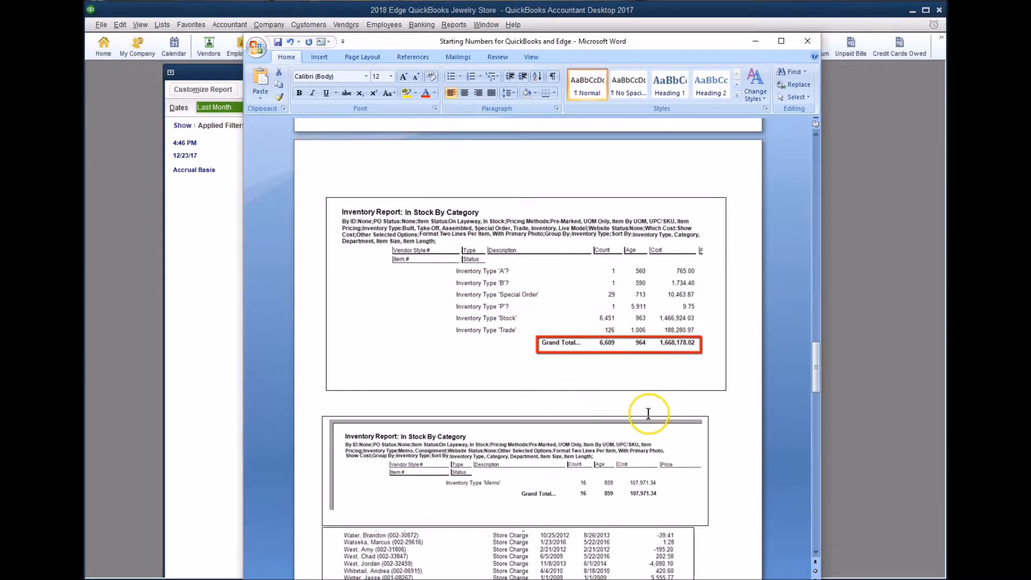
pyautogui.scroll(-1, 649, 414)
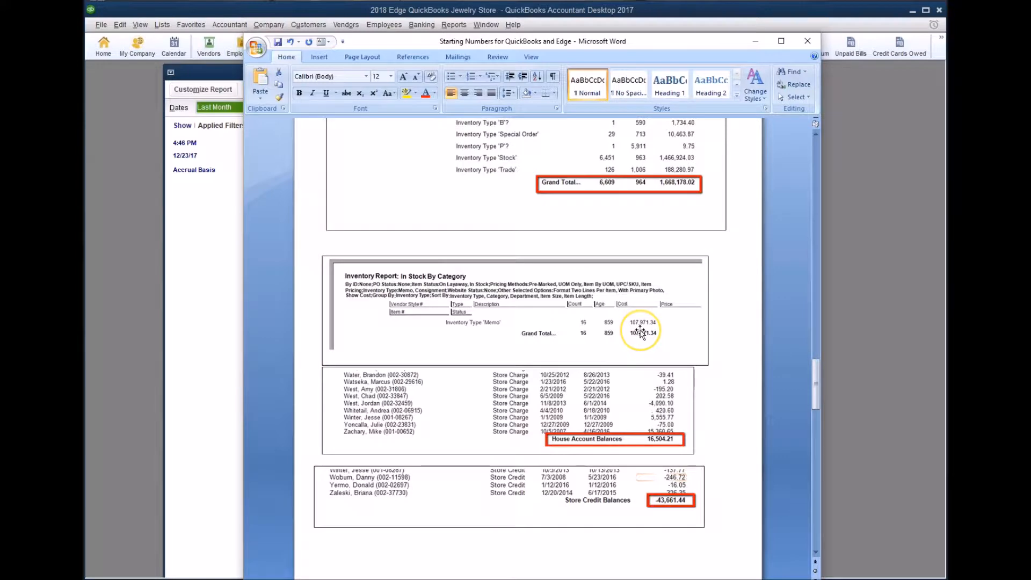
pyautogui.scroll(-2, 641, 383)
pyautogui.scroll(-11, 650, 375)
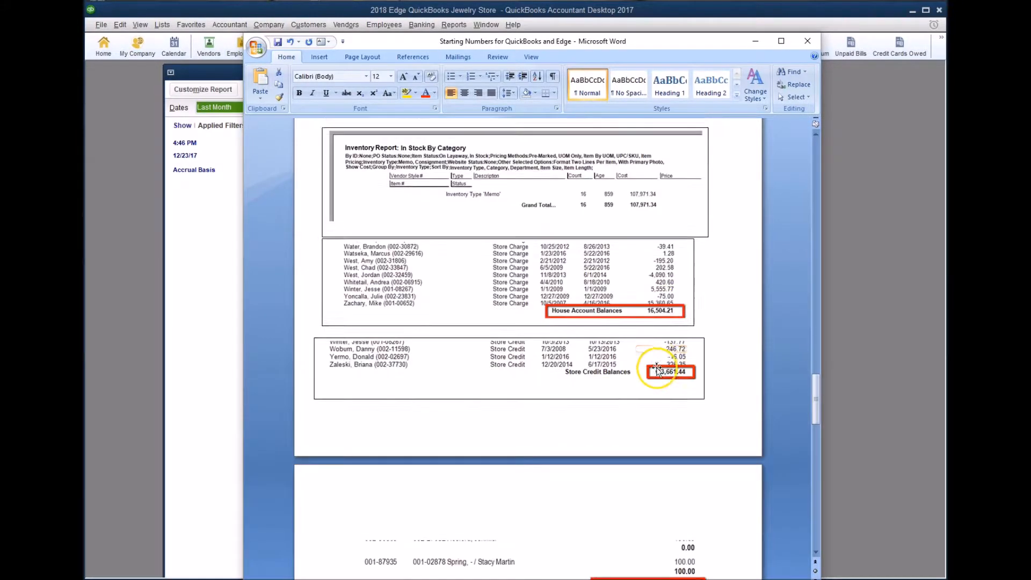
pyautogui.scroll(-4, 657, 368)
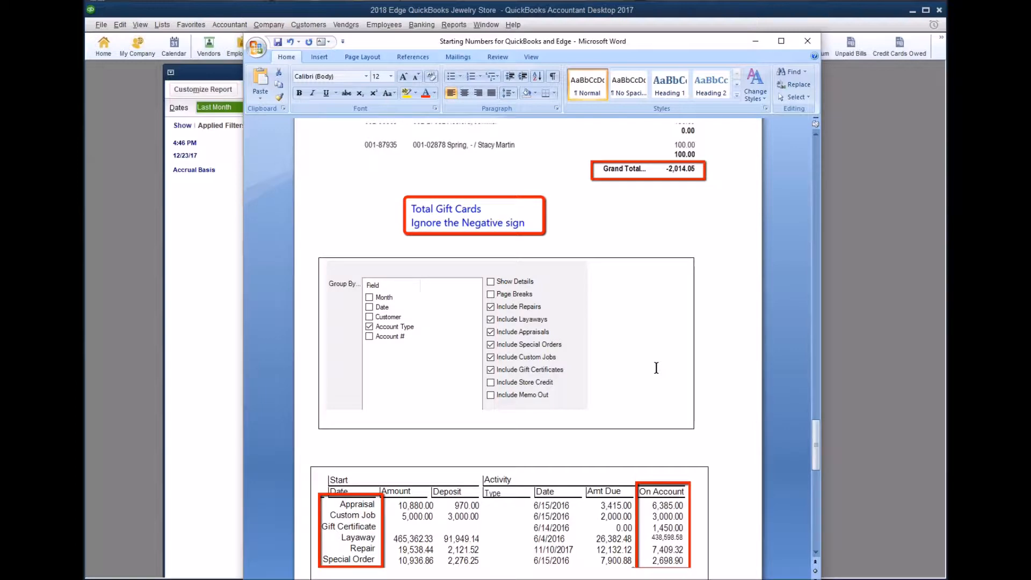
pyautogui.scroll(-12, 657, 368)
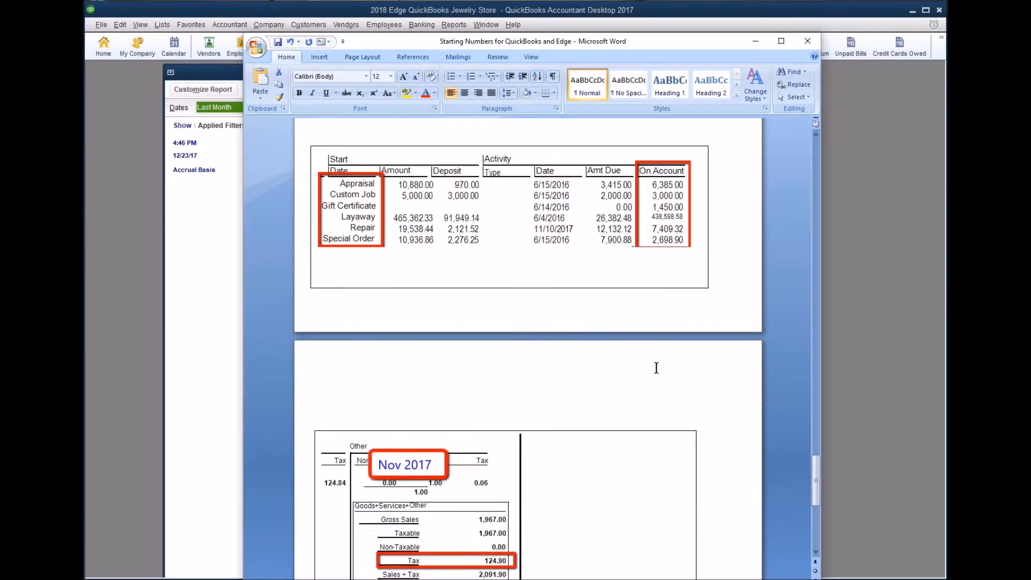
pyautogui.scroll(-4, 656, 368)
pyautogui.scroll(-3, 656, 368)
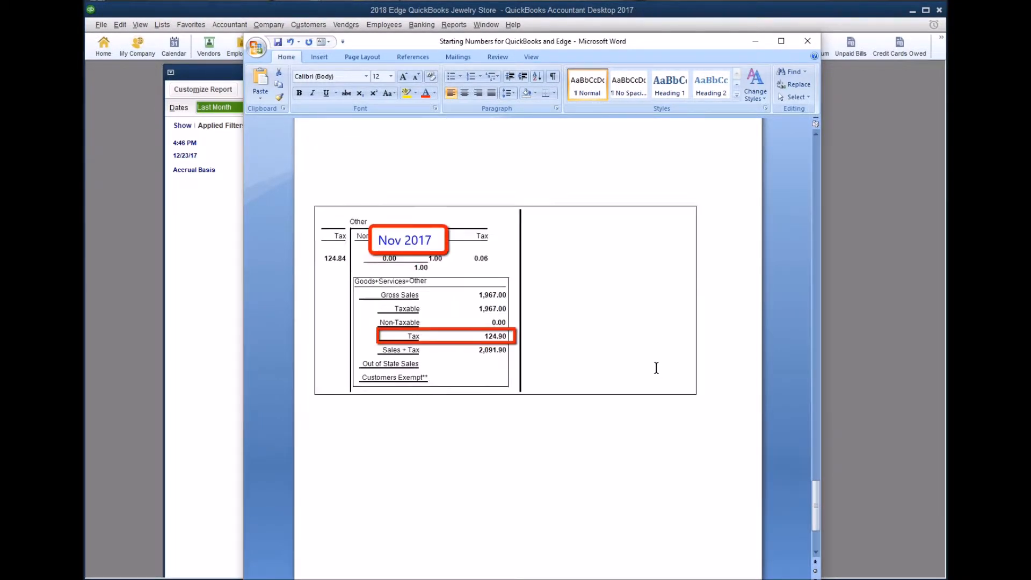
pyautogui.scroll(20, 656, 368)
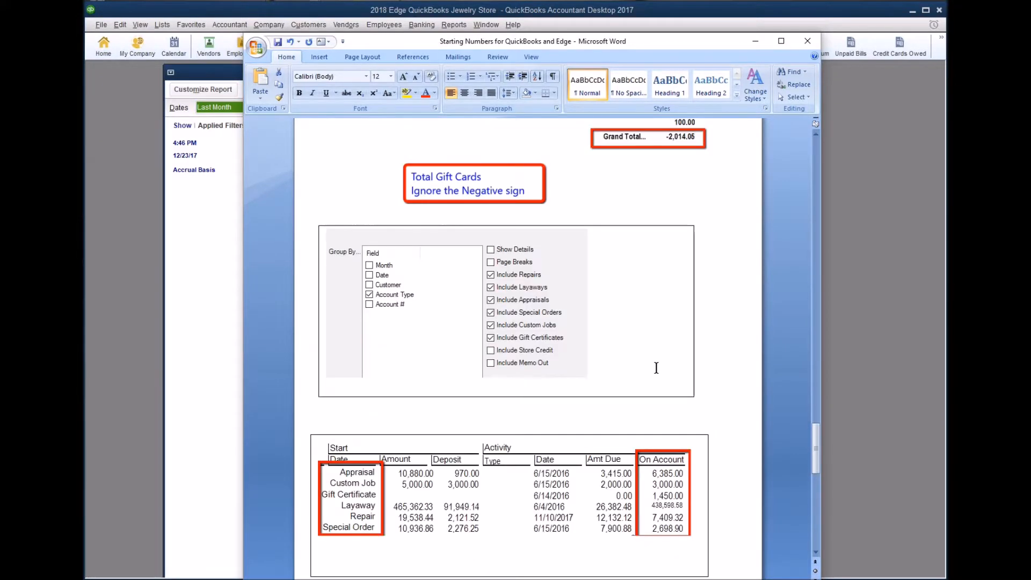
pyautogui.scroll(18, 657, 367)
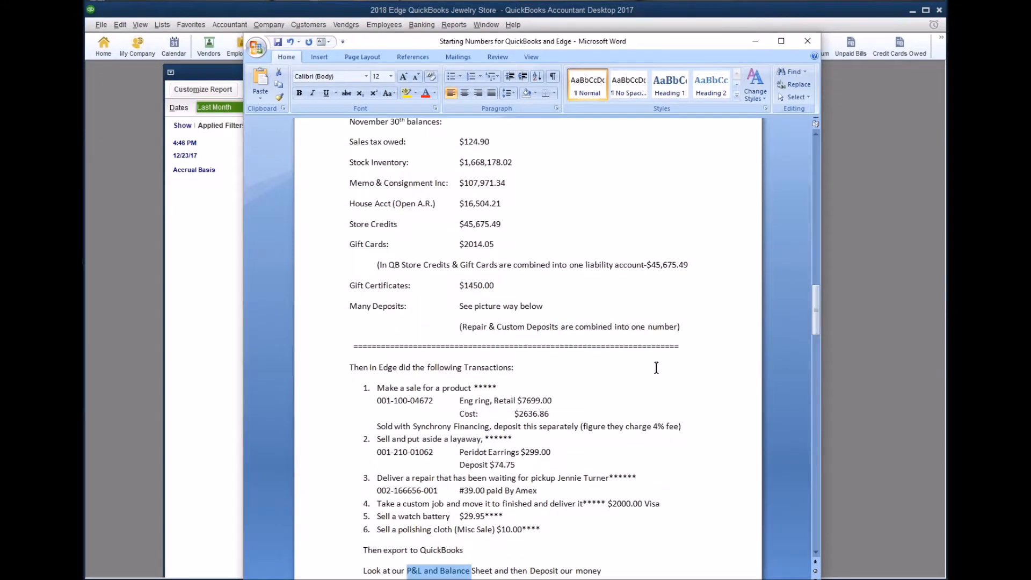
pyautogui.scroll(-20, 656, 368)
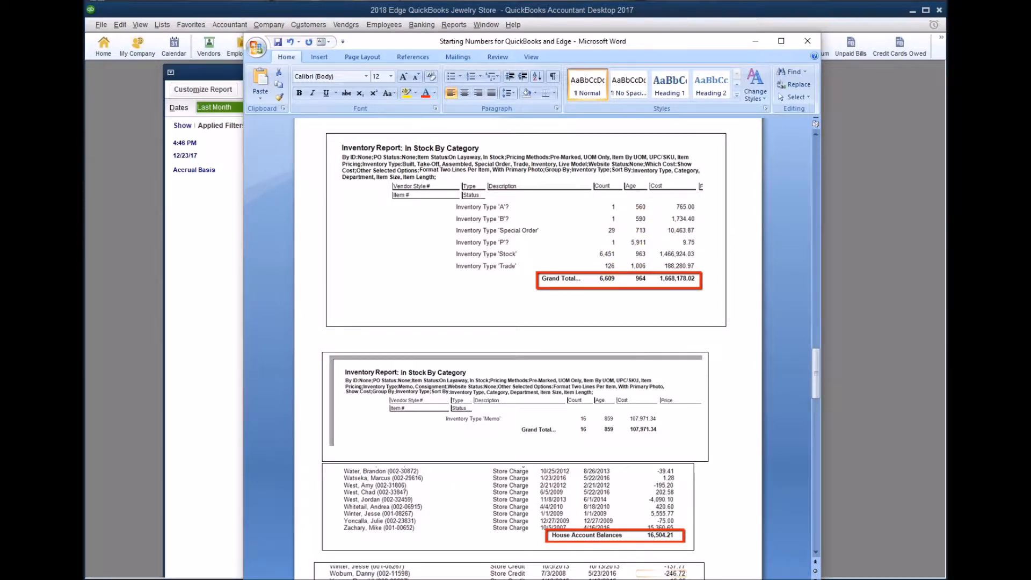
pyautogui.moveTo(944, 153); pyautogui.dragTo(612, 117)
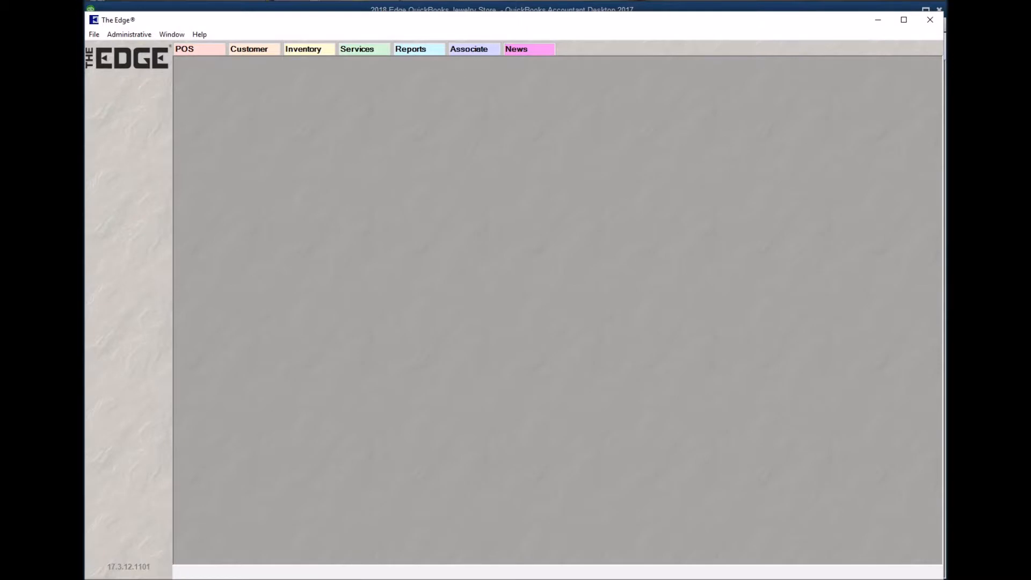
# Run Post to QuickBooks Now in The Edge with the sign-in ID and password, then close the 0-entries result.
pyautogui.click(94, 34)
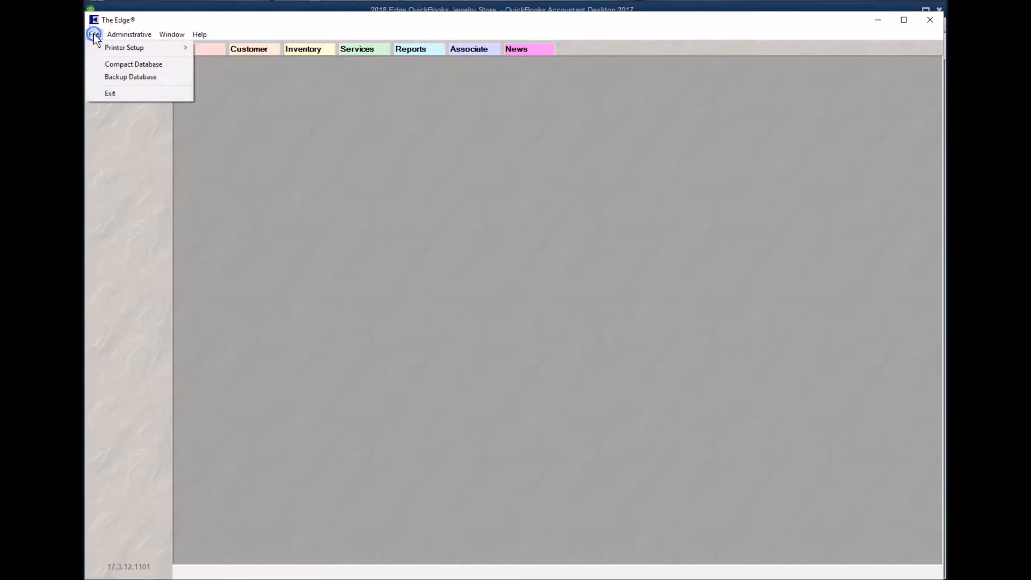
pyautogui.click(117, 34)
pyautogui.click(117, 34)
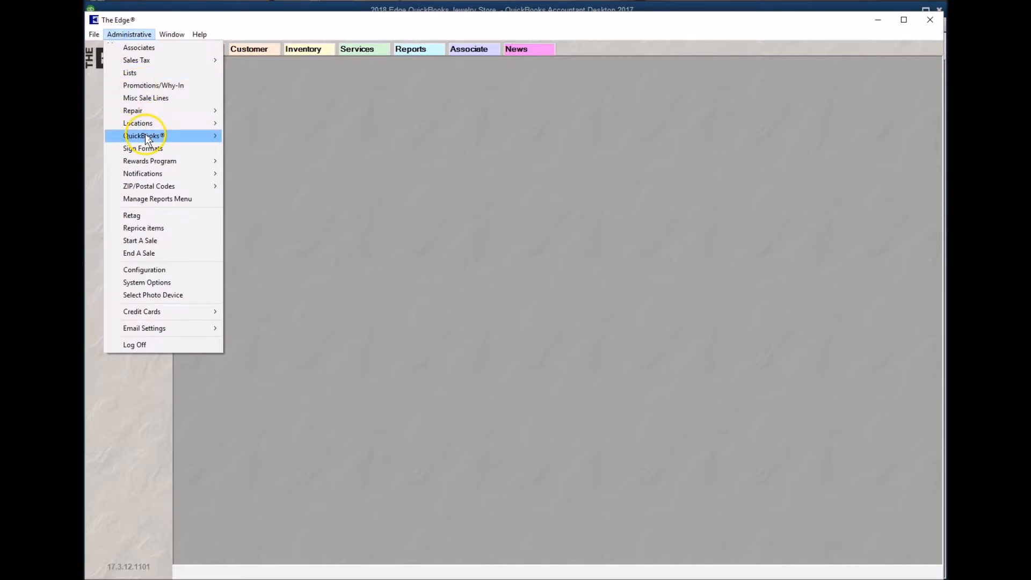
pyautogui.moveTo(145, 135)
pyautogui.click(281, 138)
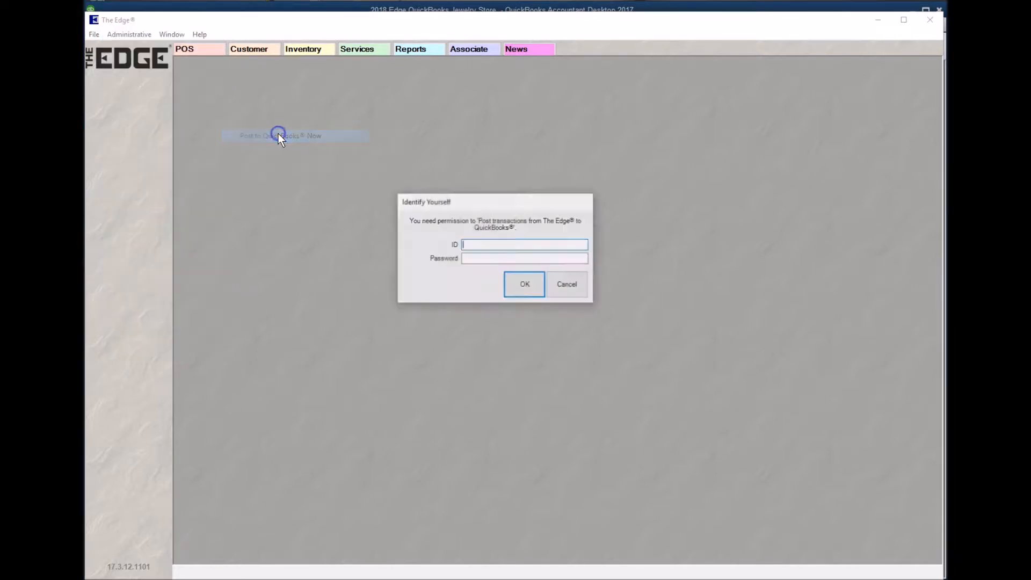
pyautogui.write('pa')
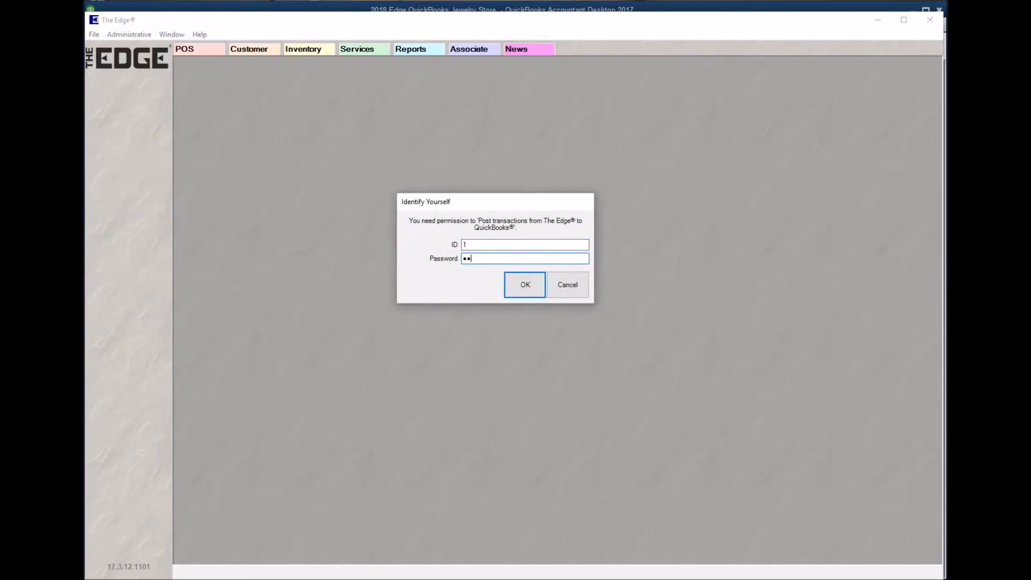
pyautogui.press('Return')
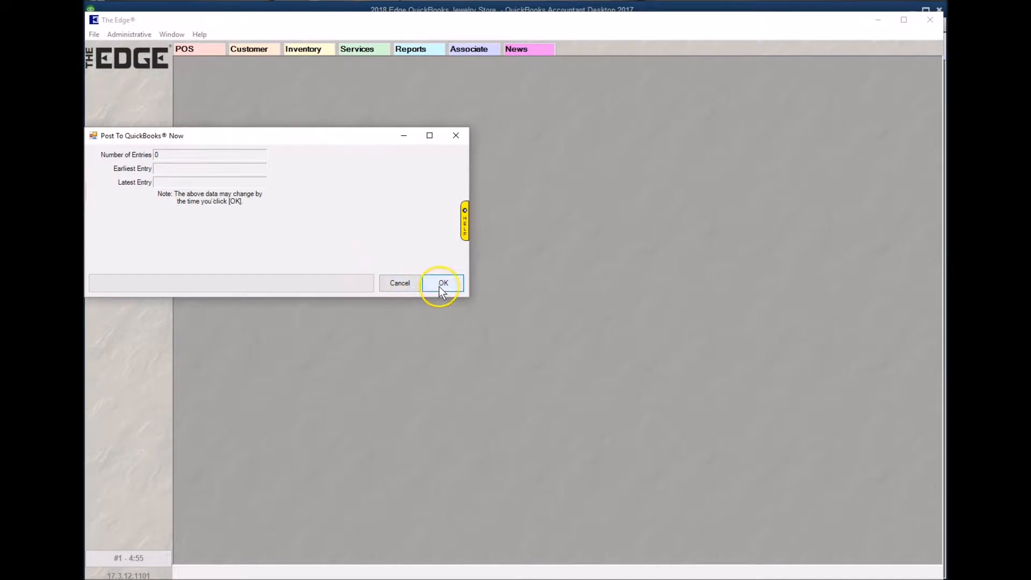
pyautogui.click(392, 287)
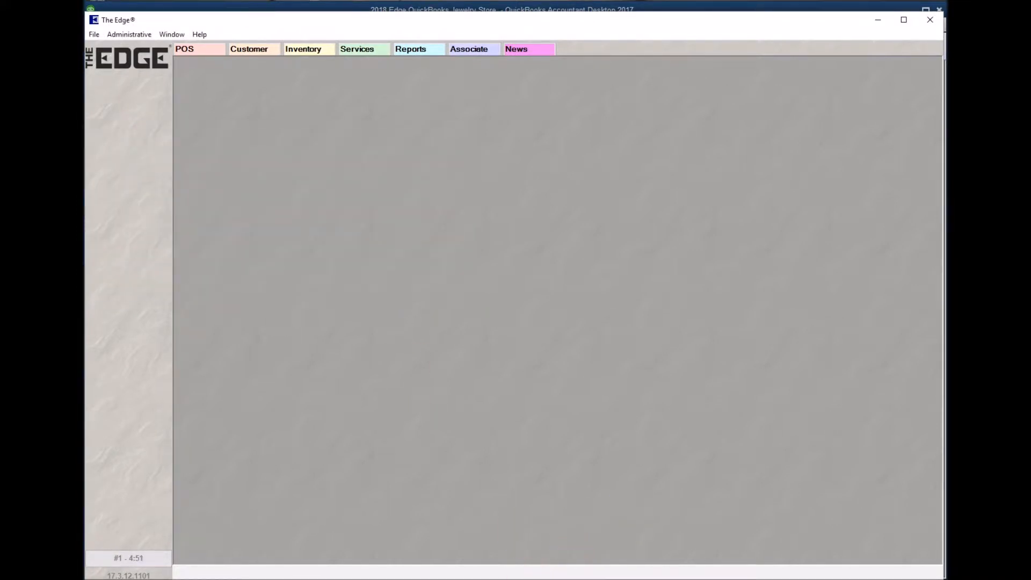
pyautogui.click(521, 579)
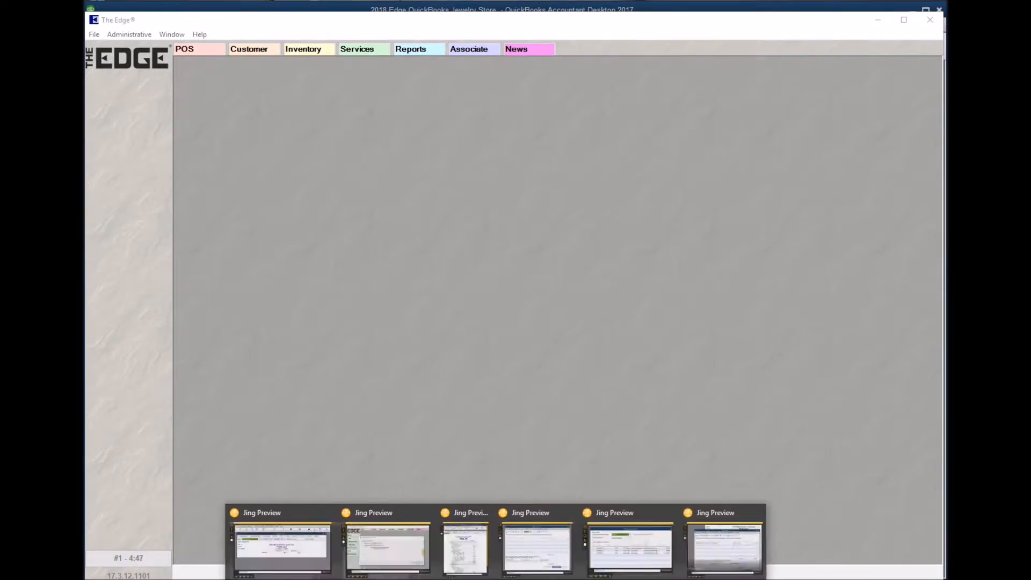
# Open the saved Jing capture of the posting dialog from the taskbar previews.
pyautogui.click(372, 559)
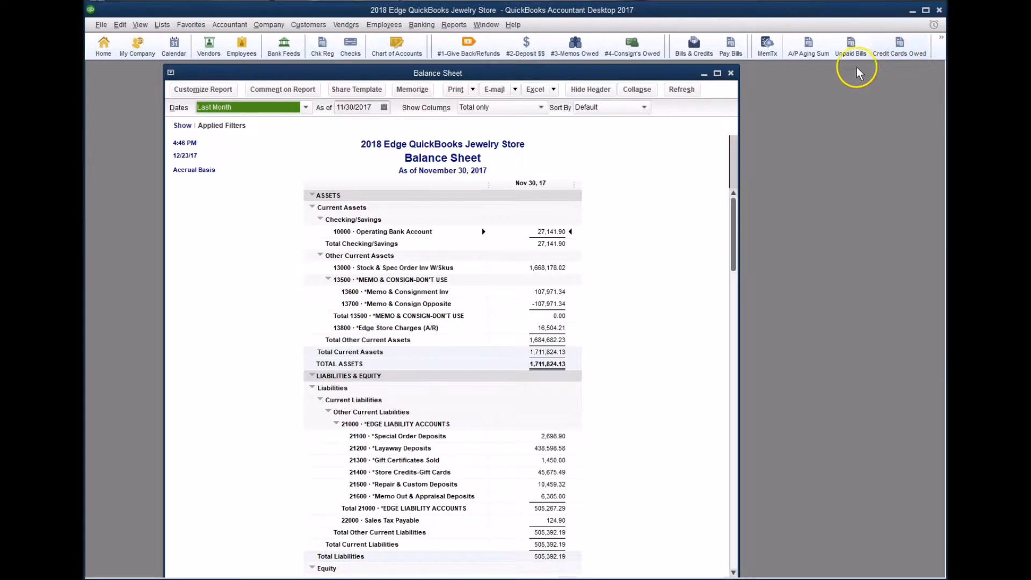
# Close the Balance Sheet and open the December 1–23, 2017 Profit & Loss report from the toolbar overflow.
pyautogui.click(730, 72)
pyautogui.click(940, 38)
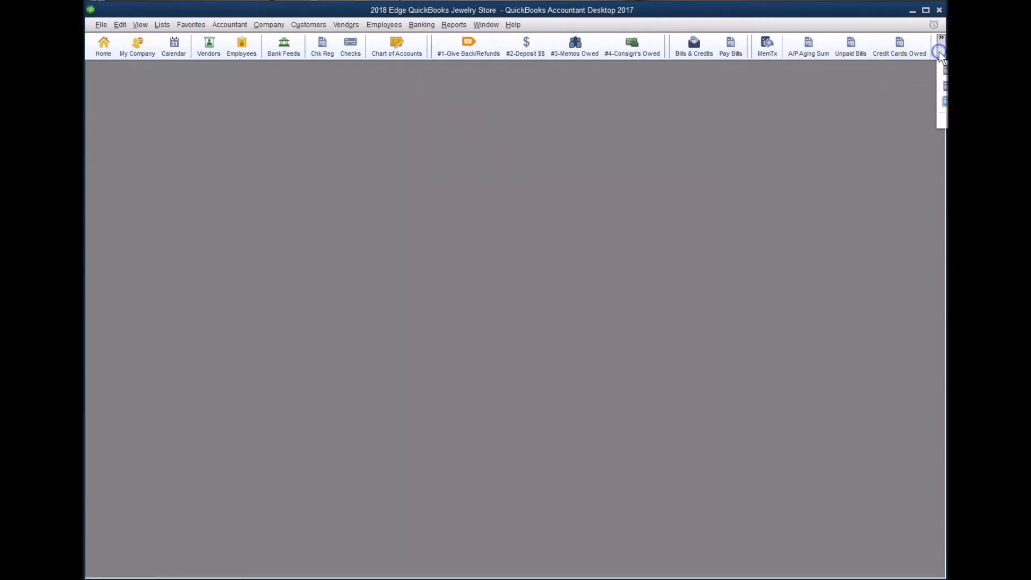
pyautogui.click(943, 70)
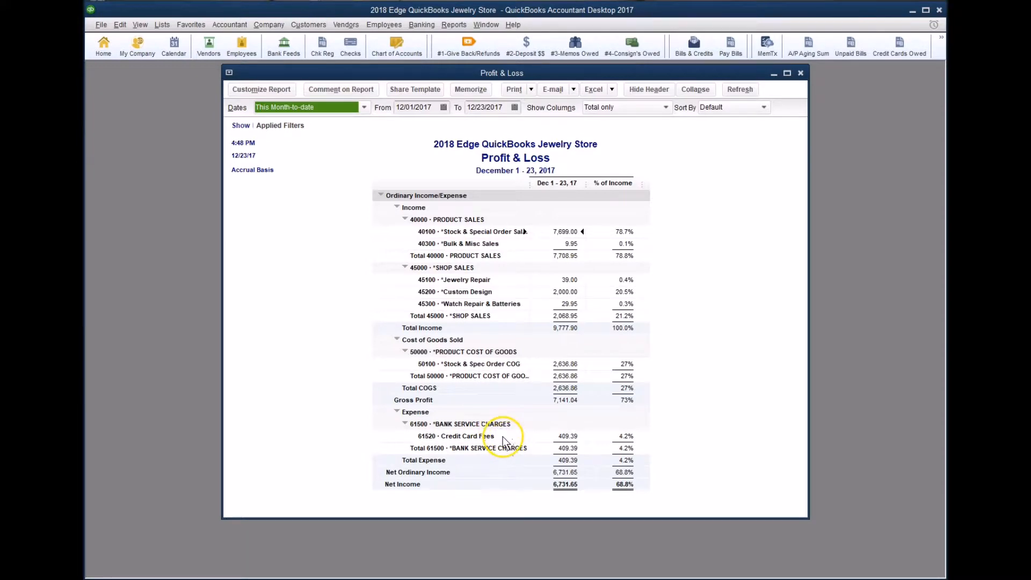
pyautogui.click(521, 579)
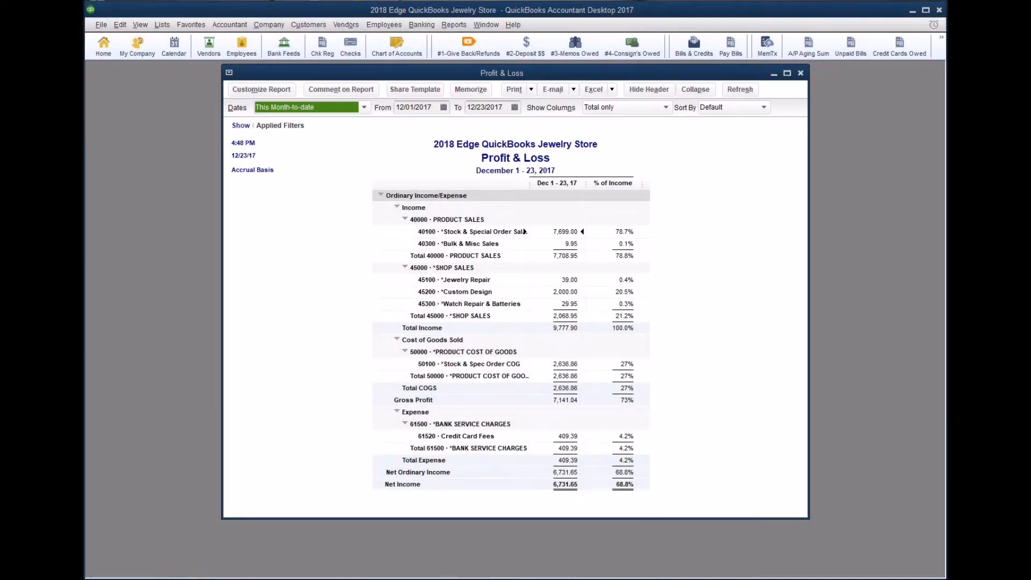
pyautogui.moveTo(521, 579)
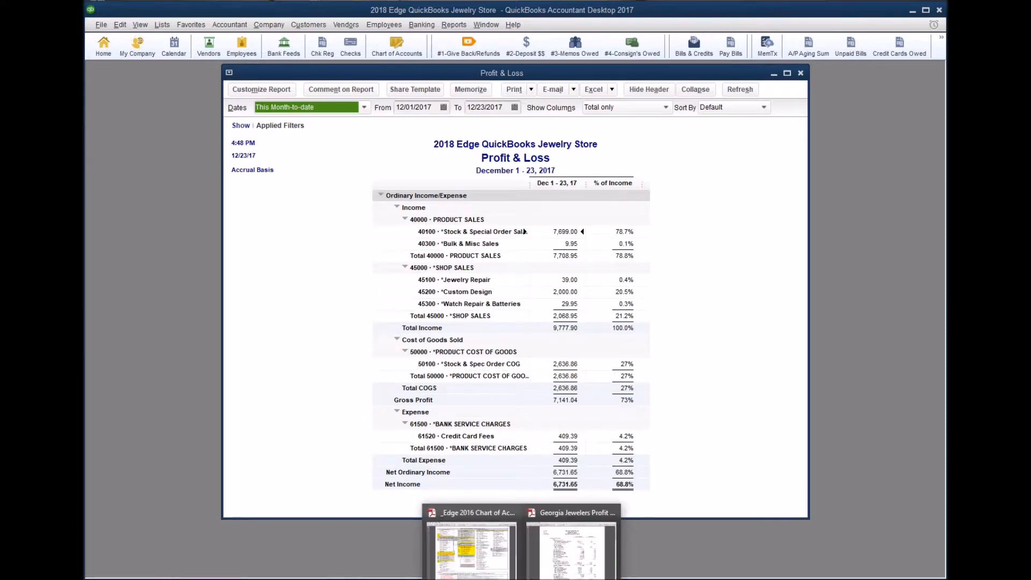
pyautogui.moveTo(476, 574)
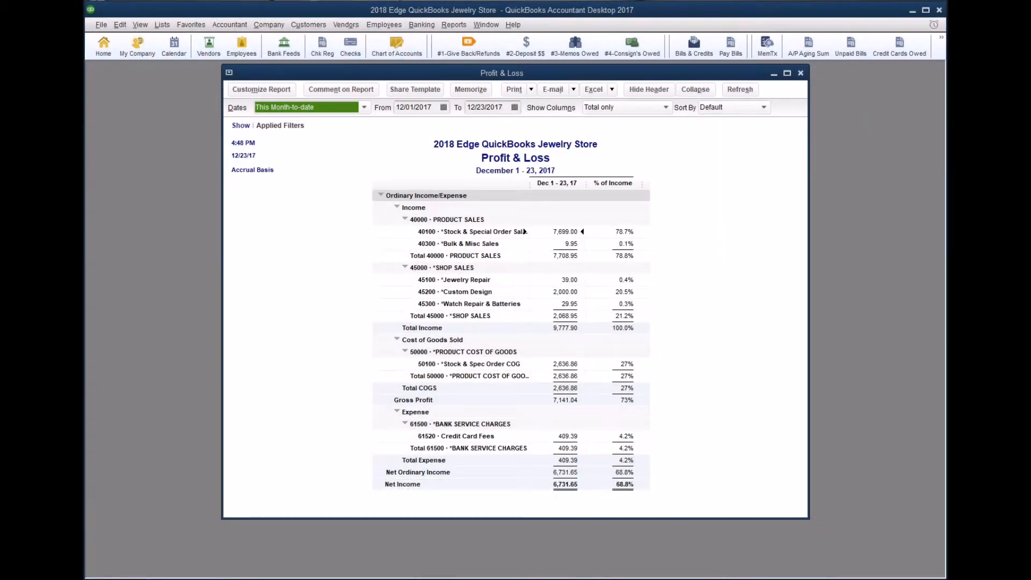
# Place the Edge 2016 Chart of Accounts PDF beside QuickBooks at 101% and highlight 40100 Special Order Sales.
pyautogui.moveTo(698, 579); pyautogui.dragTo(242, 30)
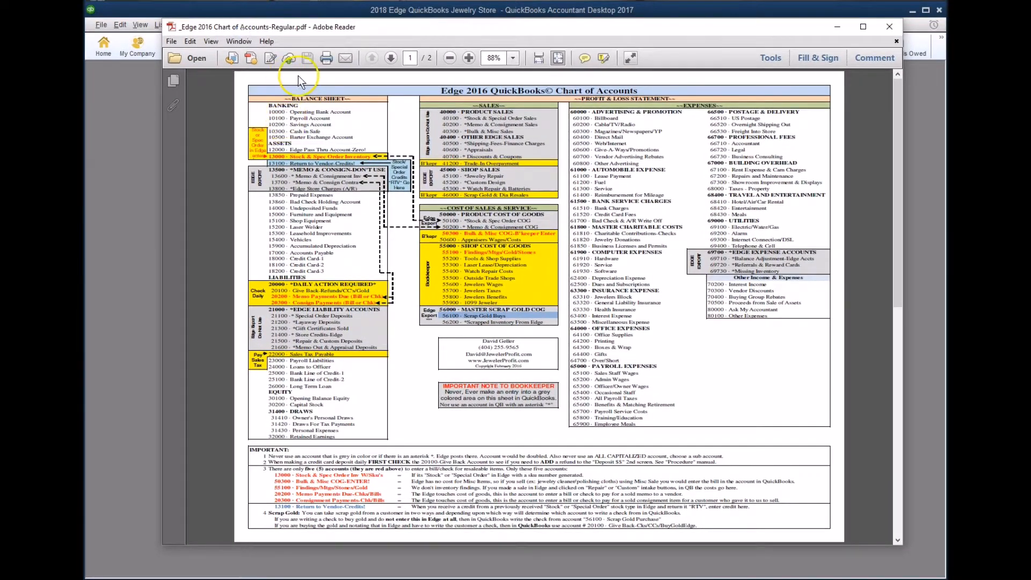
pyautogui.click(466, 58)
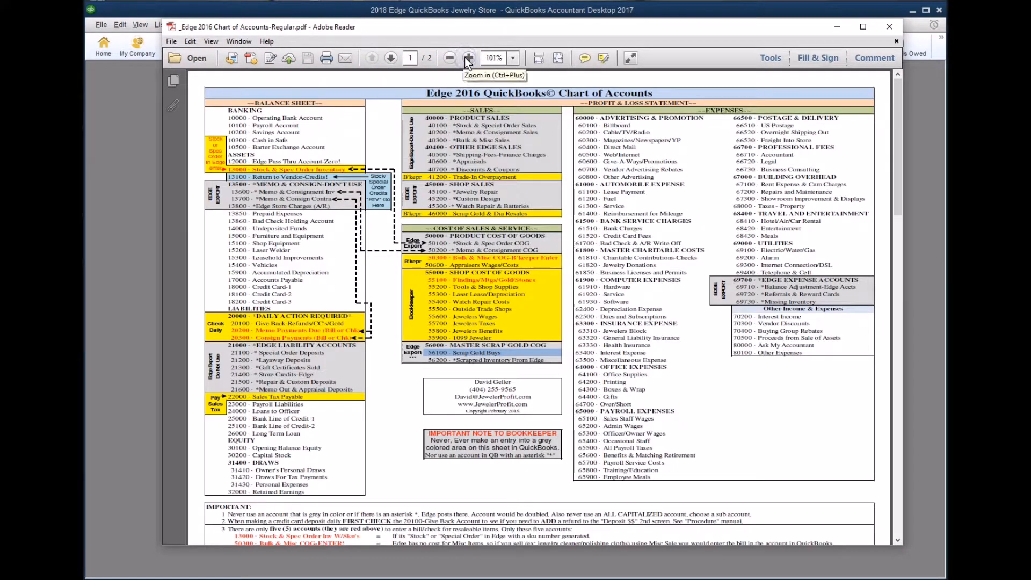
pyautogui.moveTo(494, 21); pyautogui.dragTo(440, 285)
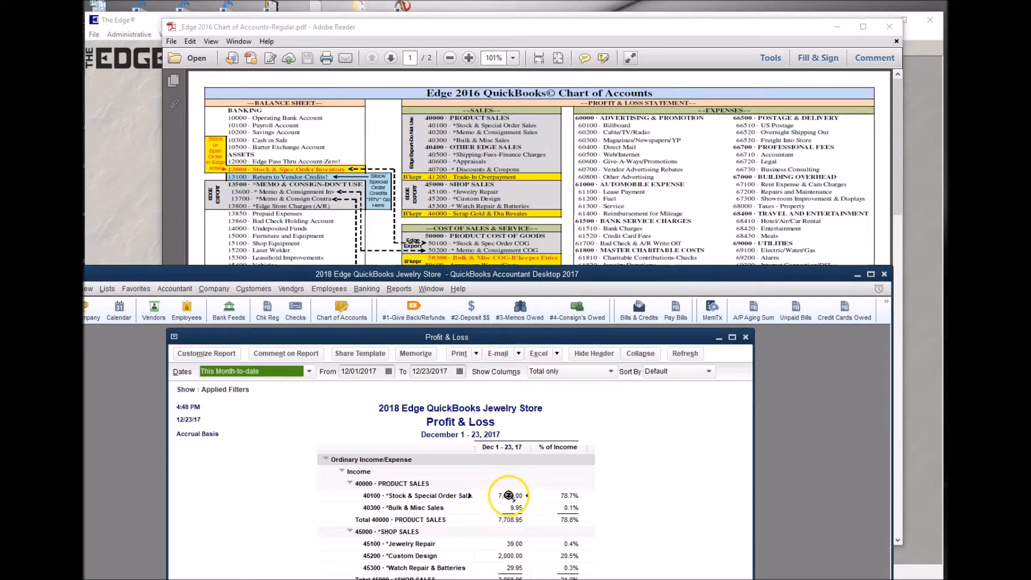
pyautogui.moveTo(480, 126); pyautogui.dragTo(513, 129)
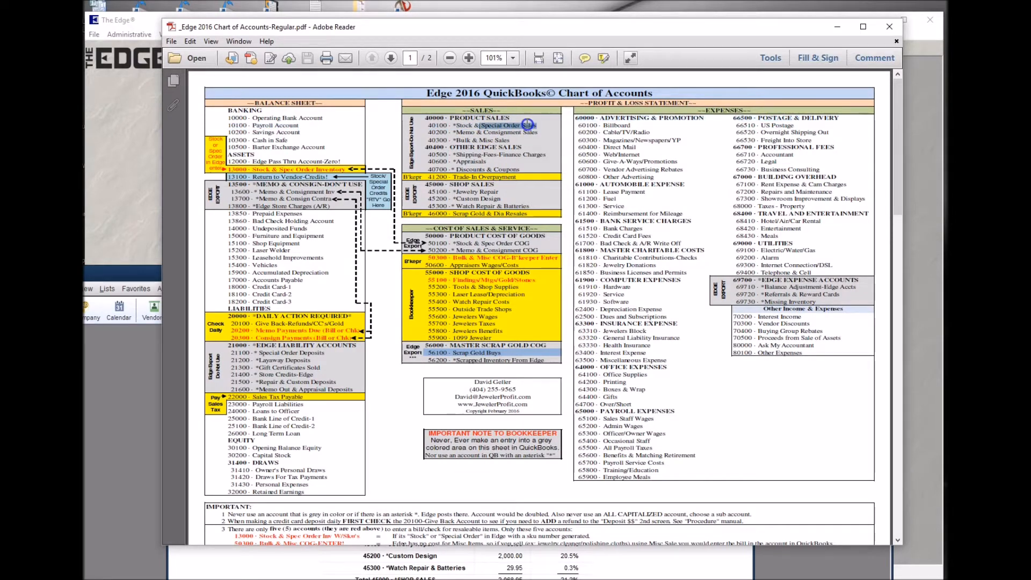
pyautogui.click(139, 277)
# Highlight accounts 13000 inventory, 50100 Stock & Spec Order and 40100, then bring the P&L back in front.
pyautogui.moveTo(510, 273); pyautogui.dragTo(513, 168)
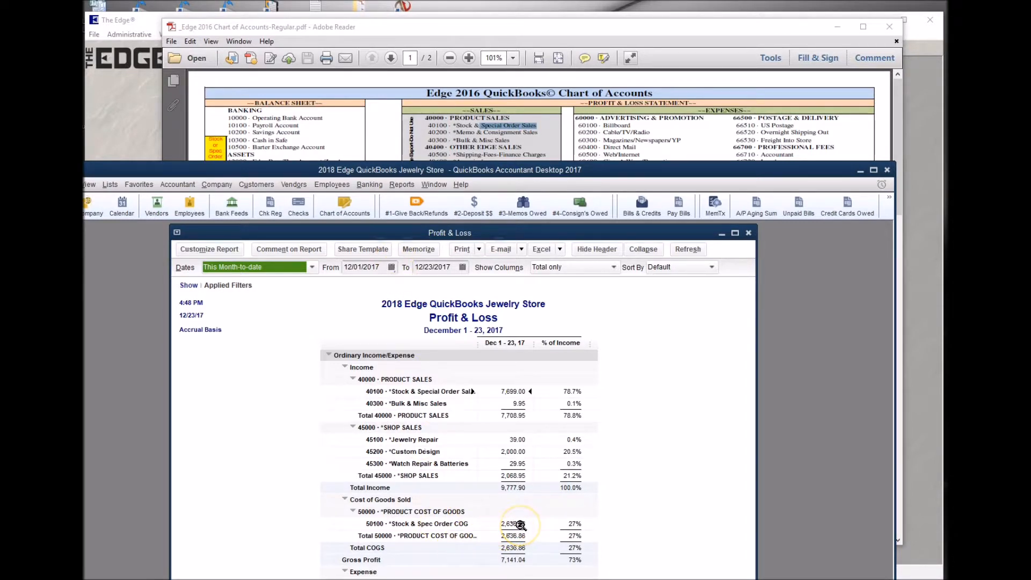
pyautogui.moveTo(573, 168); pyautogui.dragTo(590, 565)
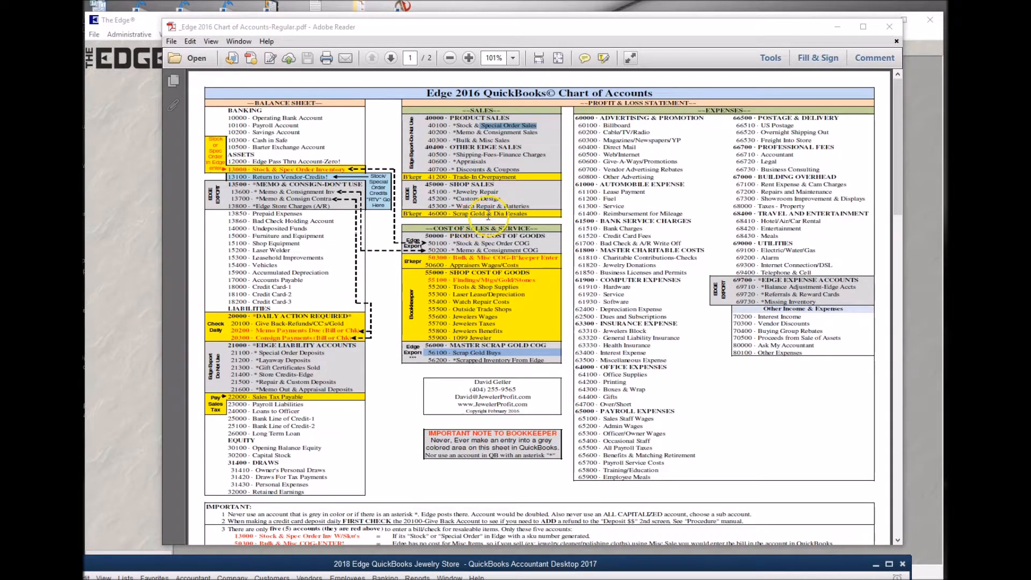
pyautogui.moveTo(248, 169); pyautogui.dragTo(317, 169)
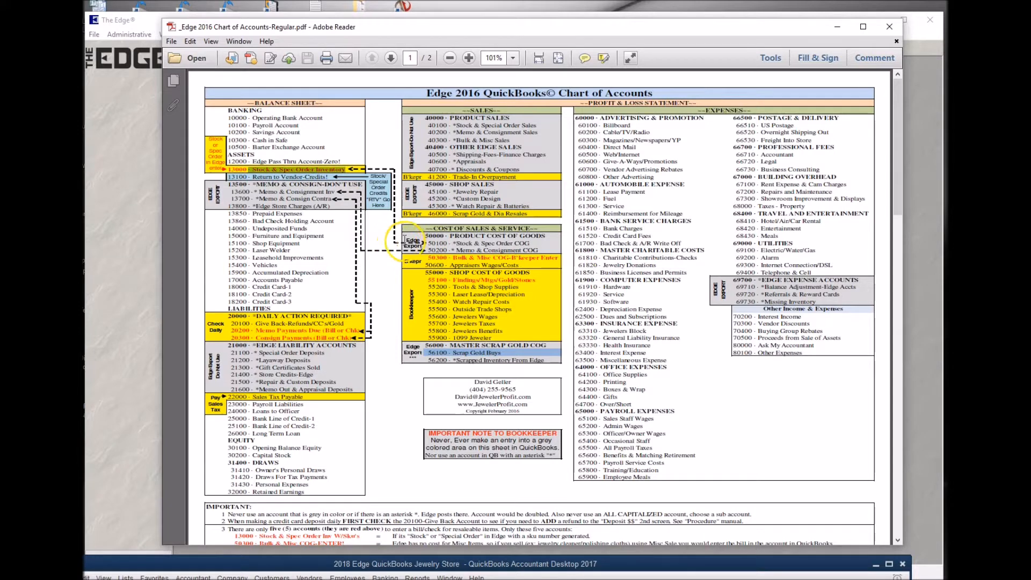
pyautogui.moveTo(456, 244); pyautogui.dragTo(513, 245)
pyautogui.moveTo(481, 125); pyautogui.dragTo(520, 125)
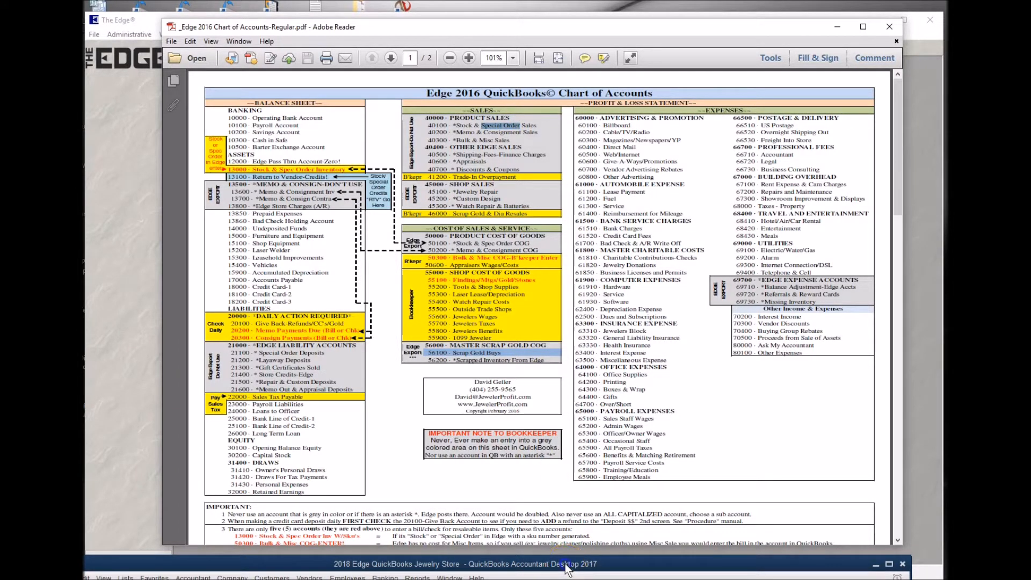
pyautogui.moveTo(566, 566); pyautogui.dragTo(582, 26)
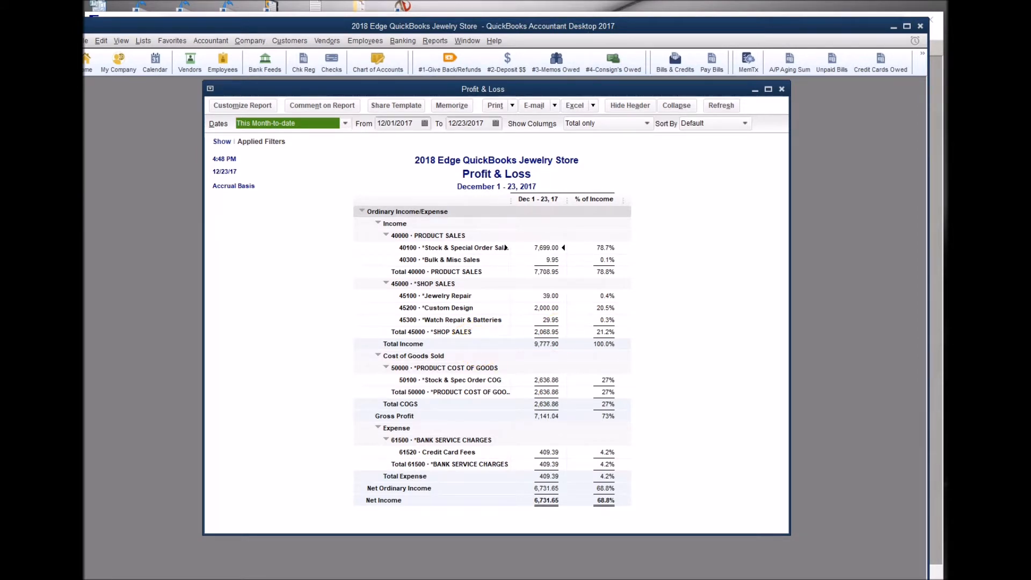
# Close the Profit & Loss and page back through the saved 12/14 and 12/13 deposits in Make Deposits.
pyautogui.click(782, 88)
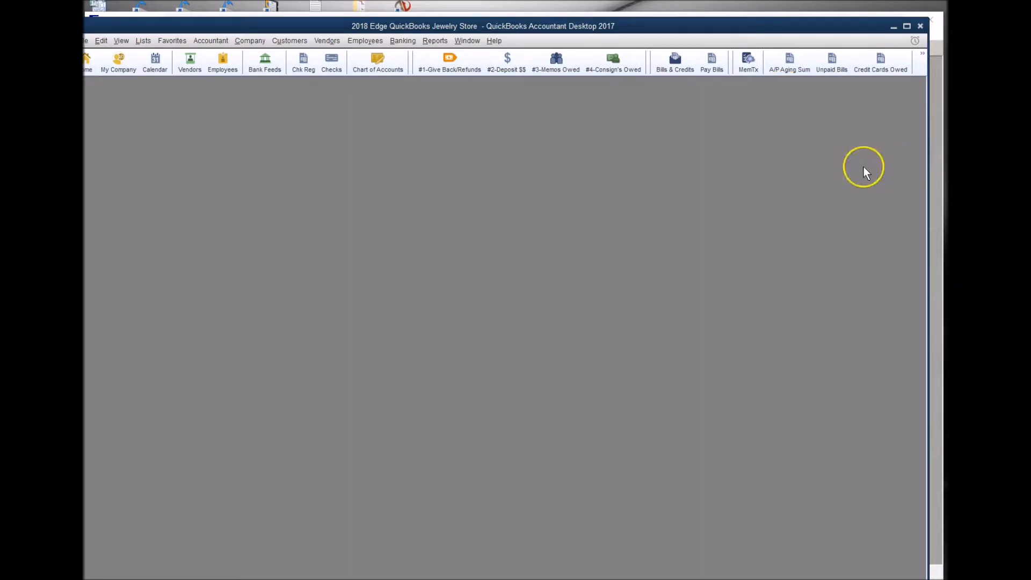
pyautogui.click(508, 64)
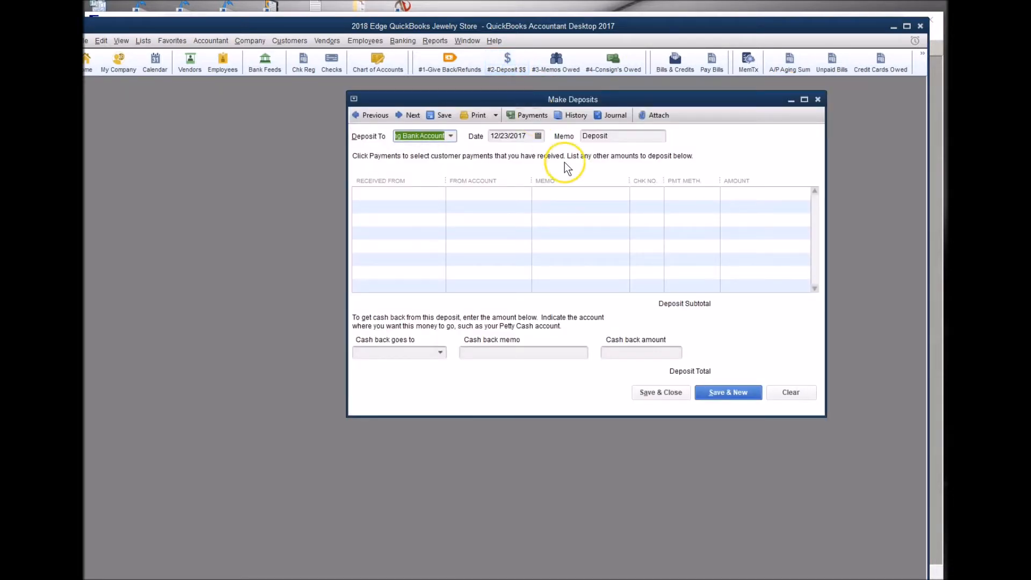
pyautogui.click(370, 116)
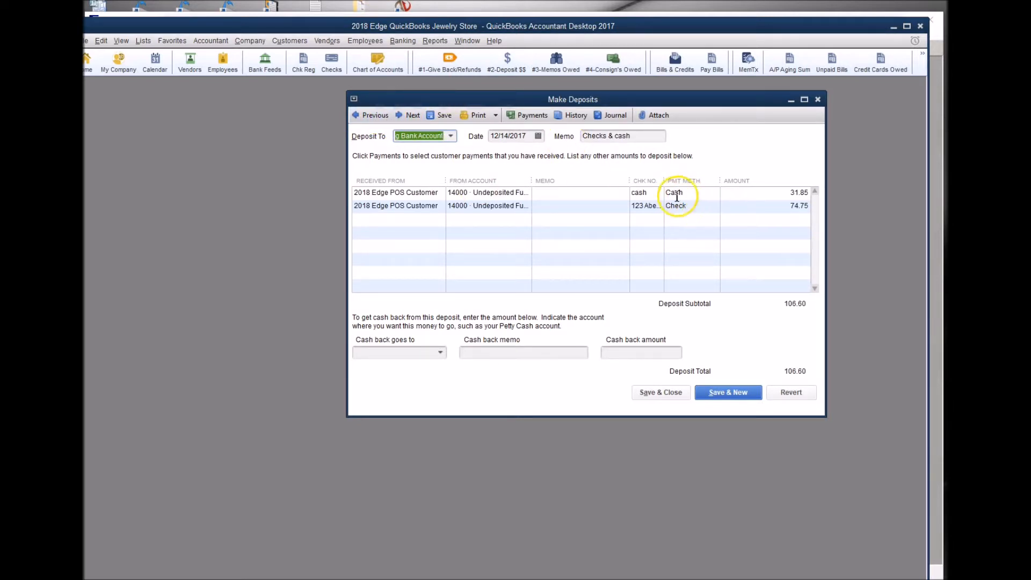
pyautogui.click(384, 116)
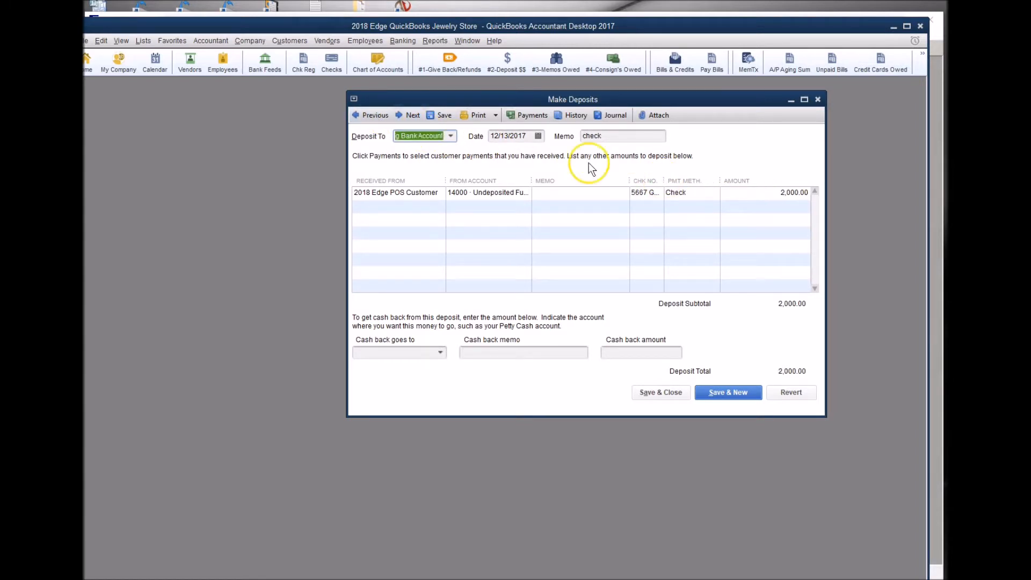
pyautogui.click(379, 116)
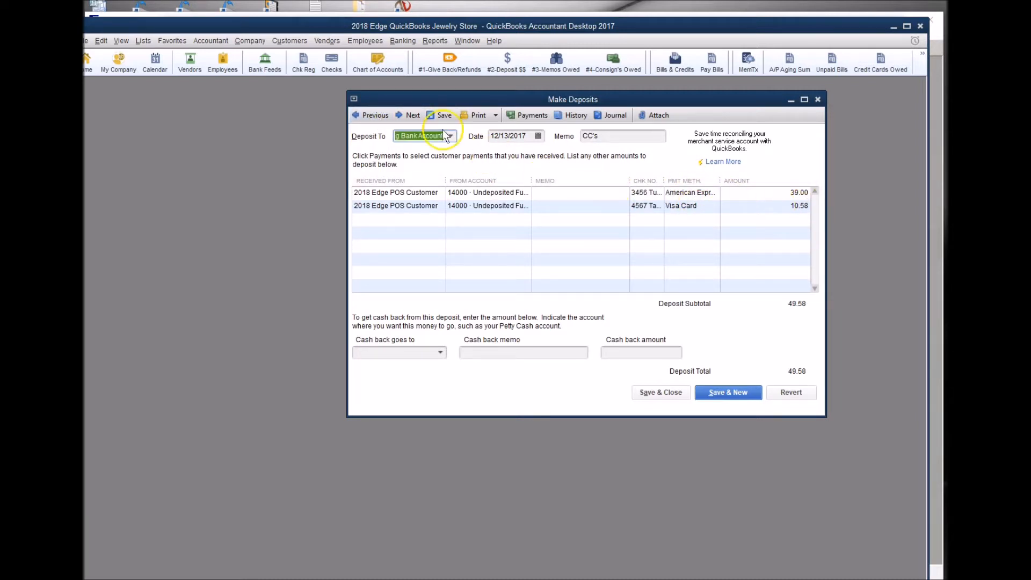
# Check the Synchrony deposit's $8,187.89 amount and Credit Card Fees line, then reopen the Profit & Loss.
pyautogui.click(408, 116)
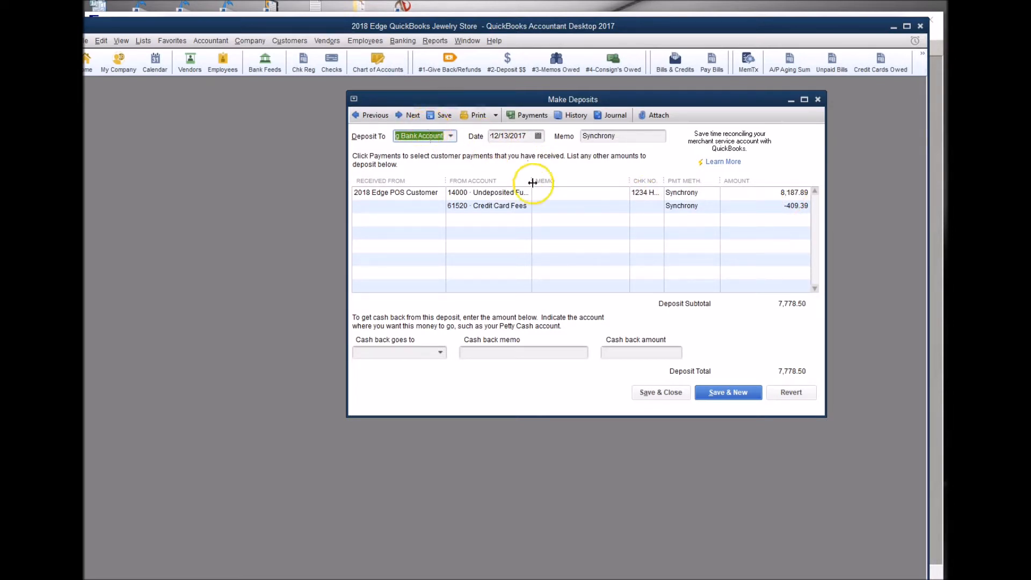
pyautogui.moveTo(780, 193); pyautogui.dragTo(796, 191)
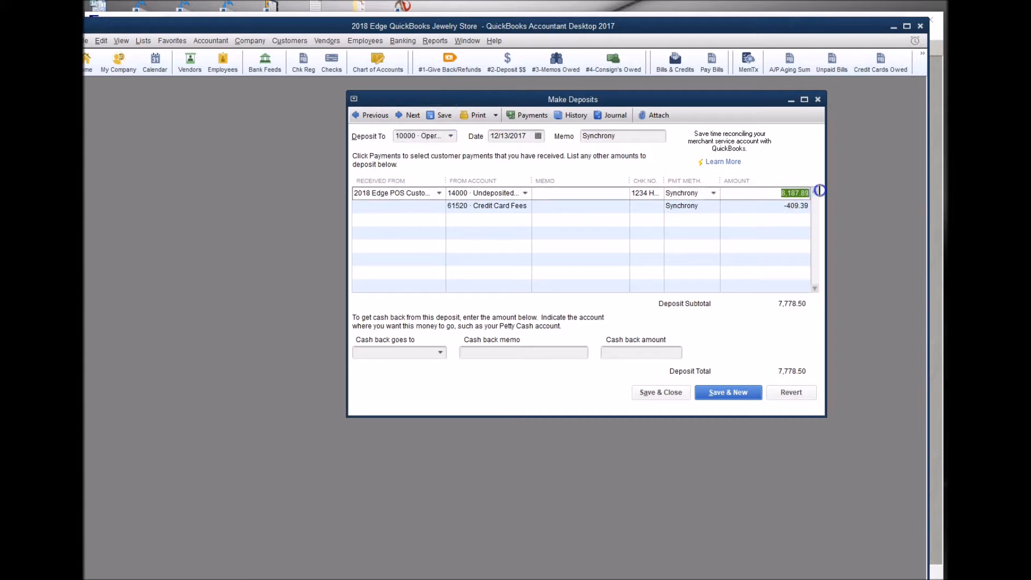
pyautogui.click(532, 207)
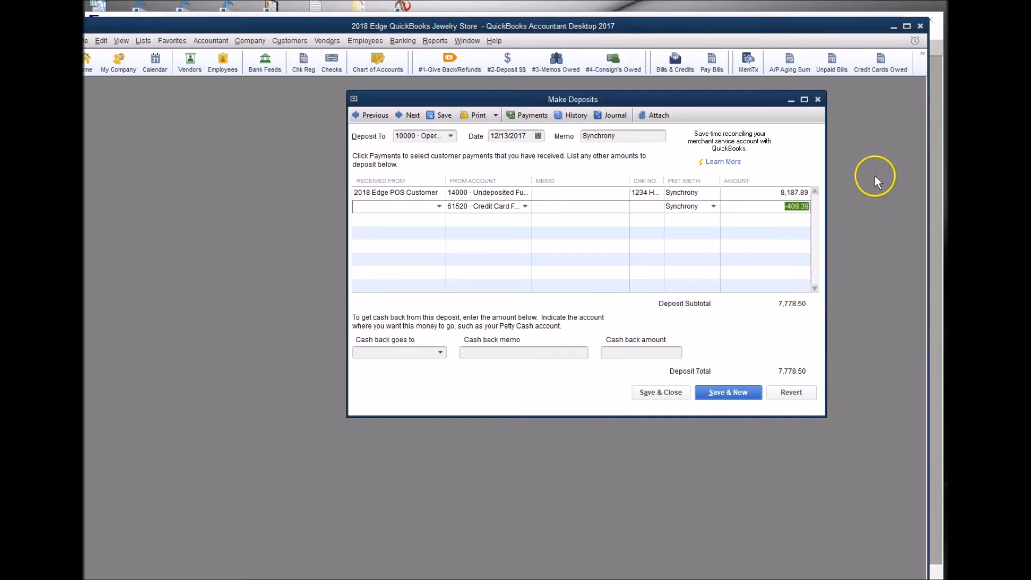
pyautogui.click(924, 66)
pyautogui.click(937, 87)
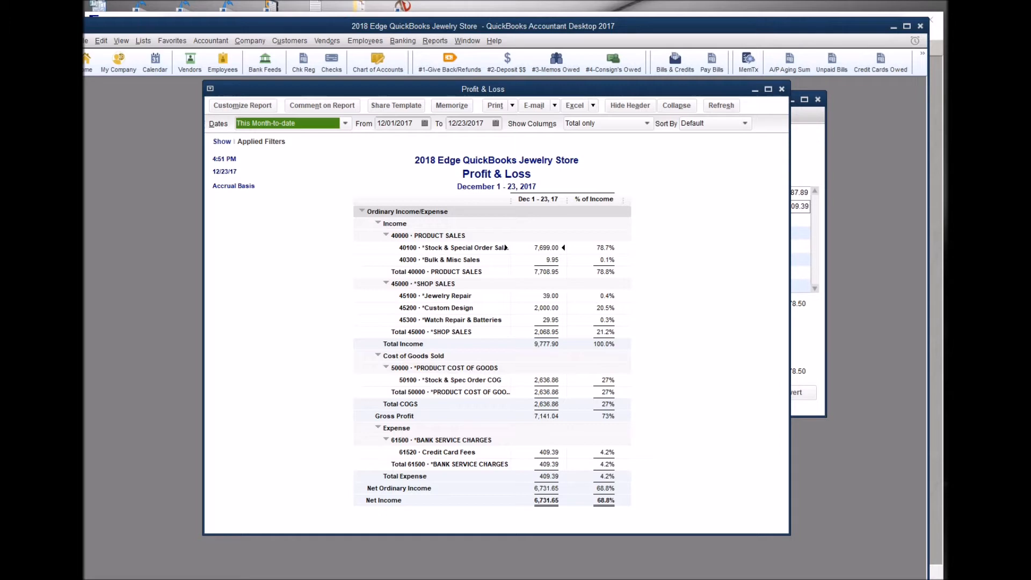
pyautogui.moveTo(618, 172); pyautogui.dragTo(476, 99)
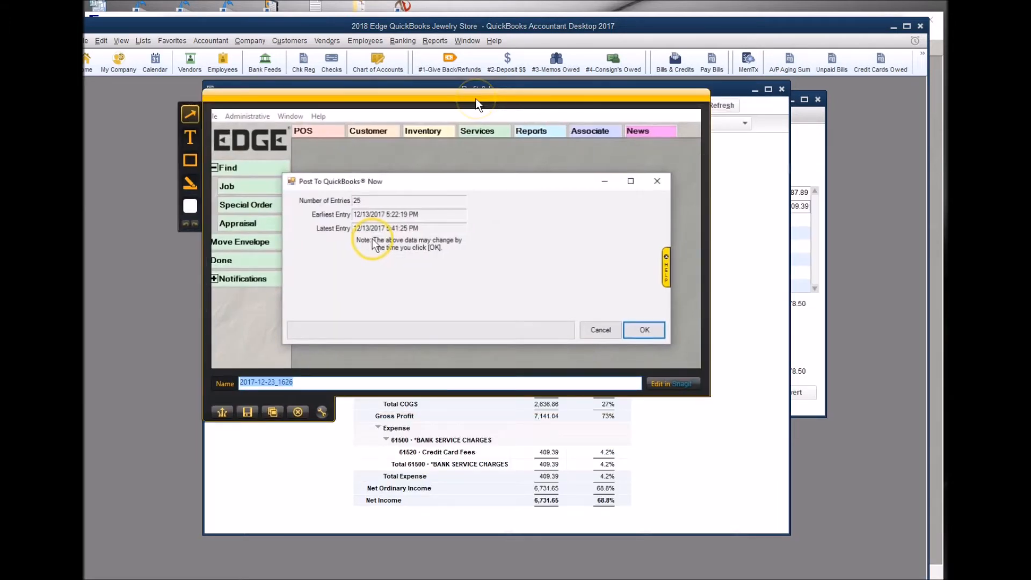
pyautogui.click(298, 412)
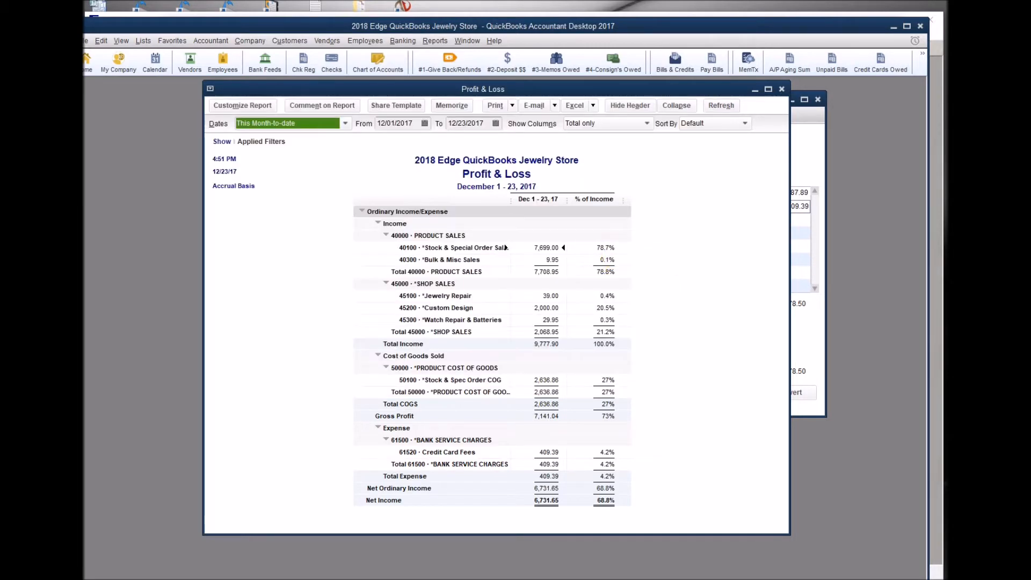
pyautogui.moveTo(947, 183); pyautogui.dragTo(436, 115)
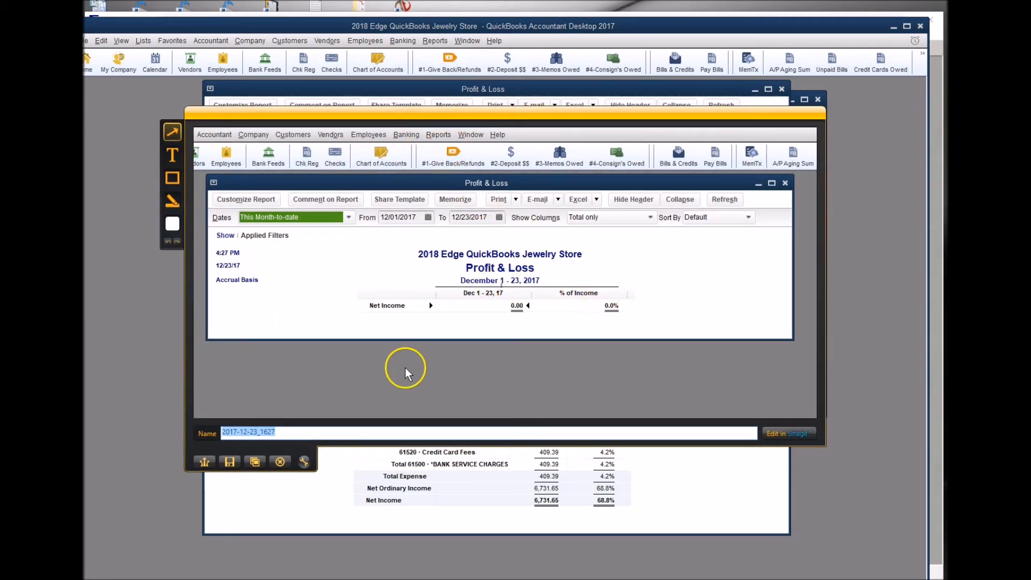
pyautogui.click(280, 462)
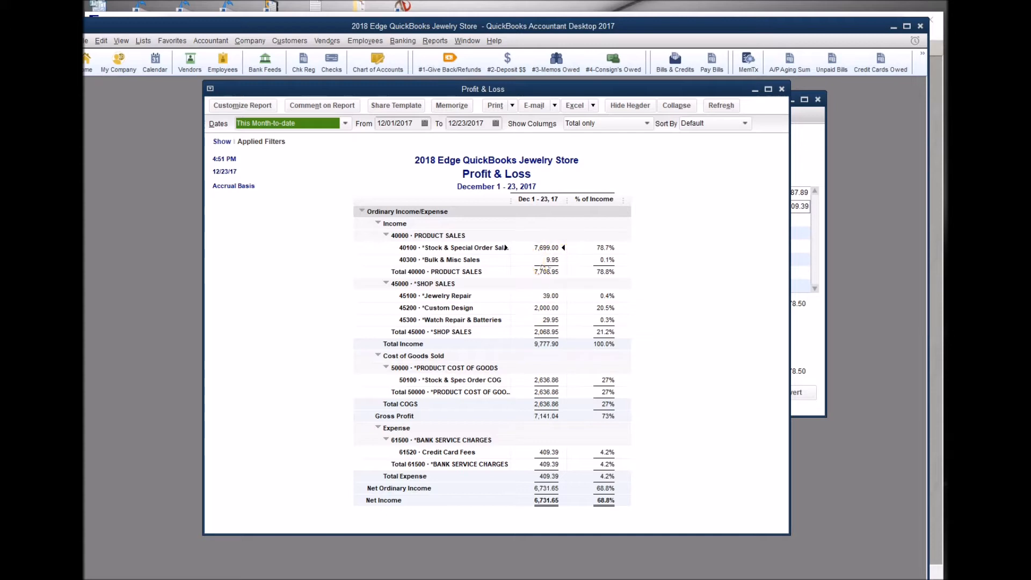
pyautogui.moveTo(948, 294); pyautogui.dragTo(399, 114)
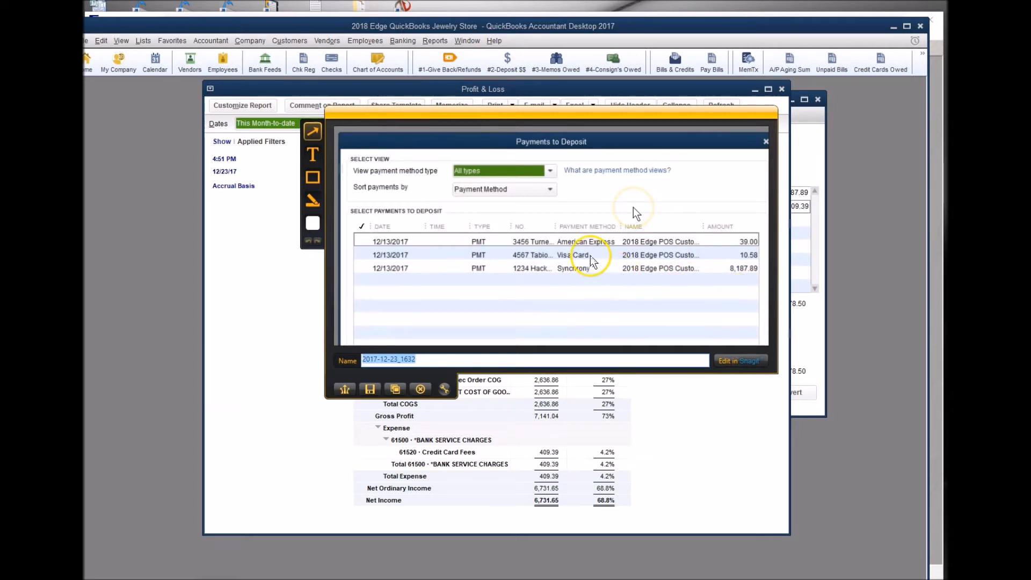
pyautogui.click(423, 393)
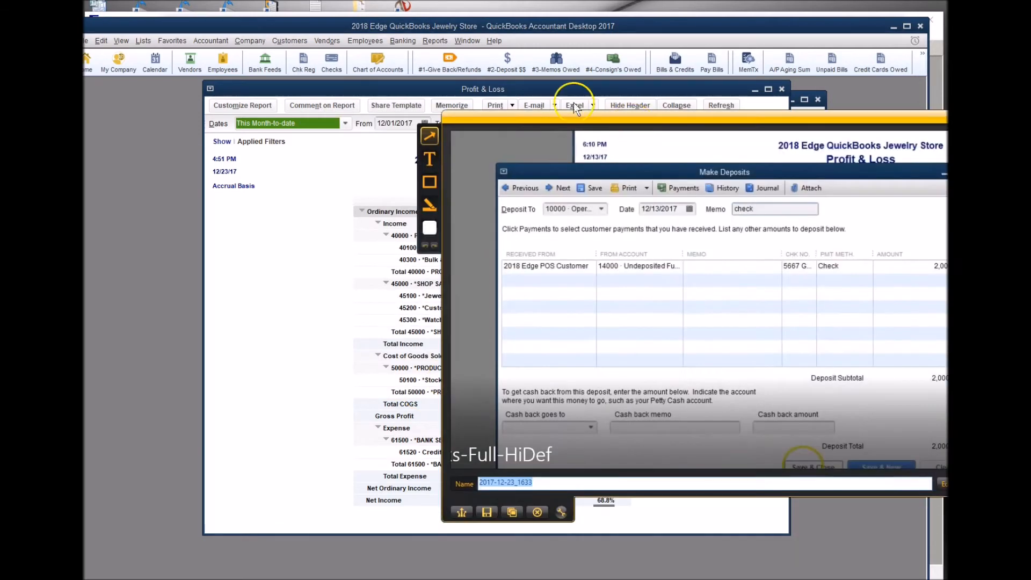
pyautogui.moveTo(604, 112); pyautogui.dragTo(421, 91)
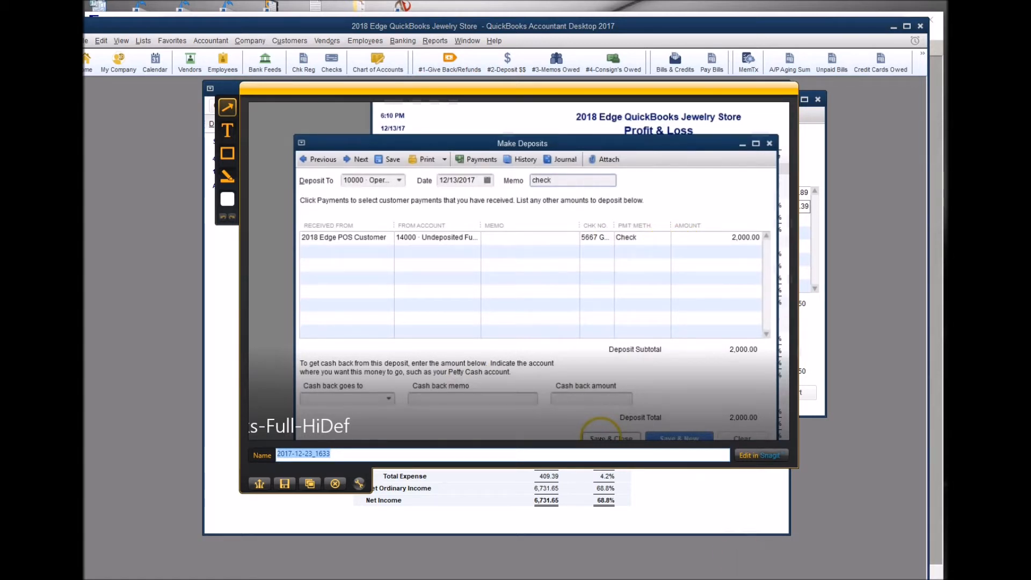
pyautogui.click(335, 483)
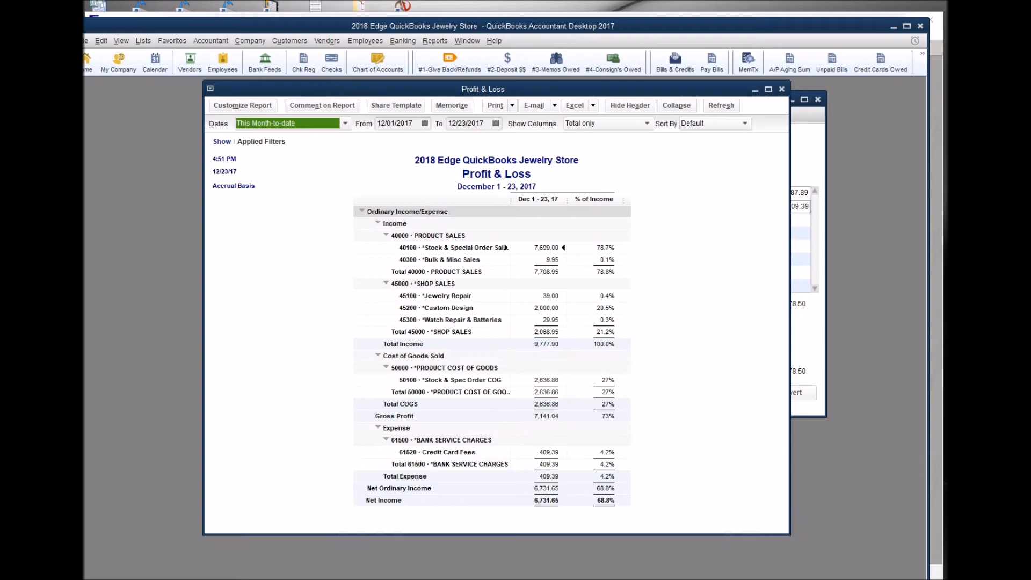
pyautogui.moveTo(1020, 298); pyautogui.dragTo(399, 99)
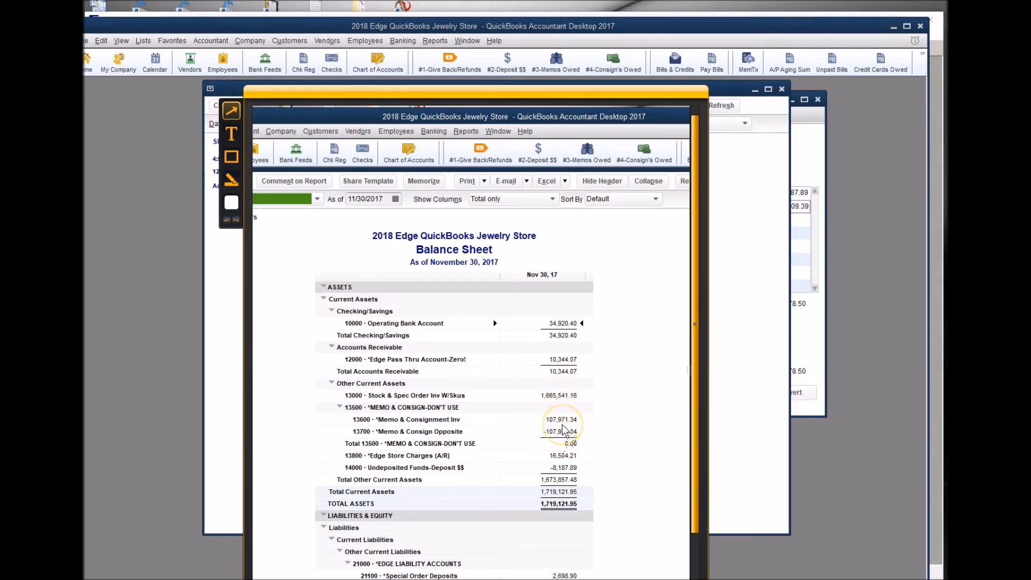
pyautogui.moveTo(525, 94); pyautogui.dragTo(554, 43)
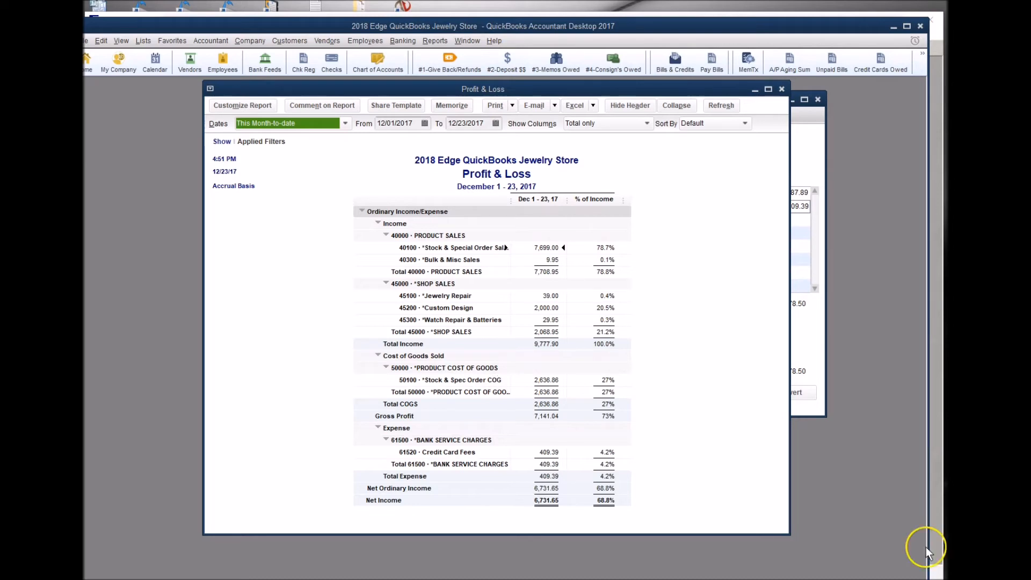
pyautogui.click(417, 579)
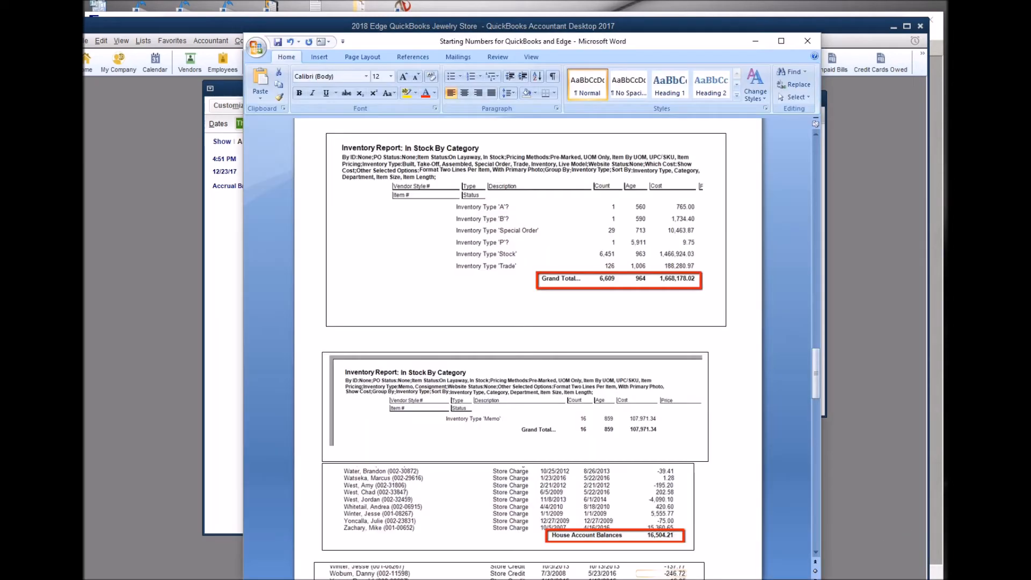
pyautogui.click(665, 376)
pyautogui.scroll(10, 666, 379)
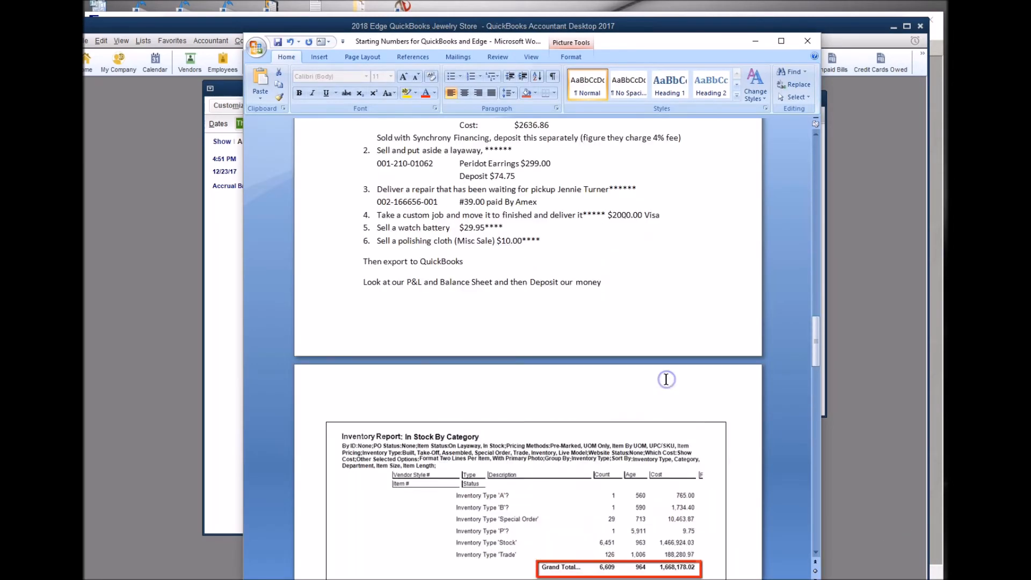
pyautogui.scroll(10, 666, 379)
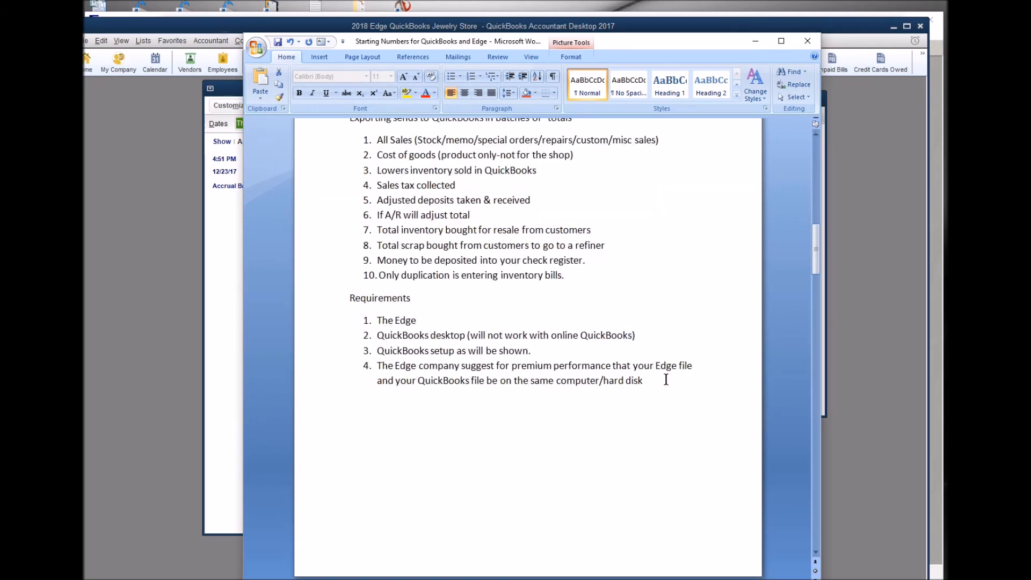
pyautogui.scroll(3, 666, 379)
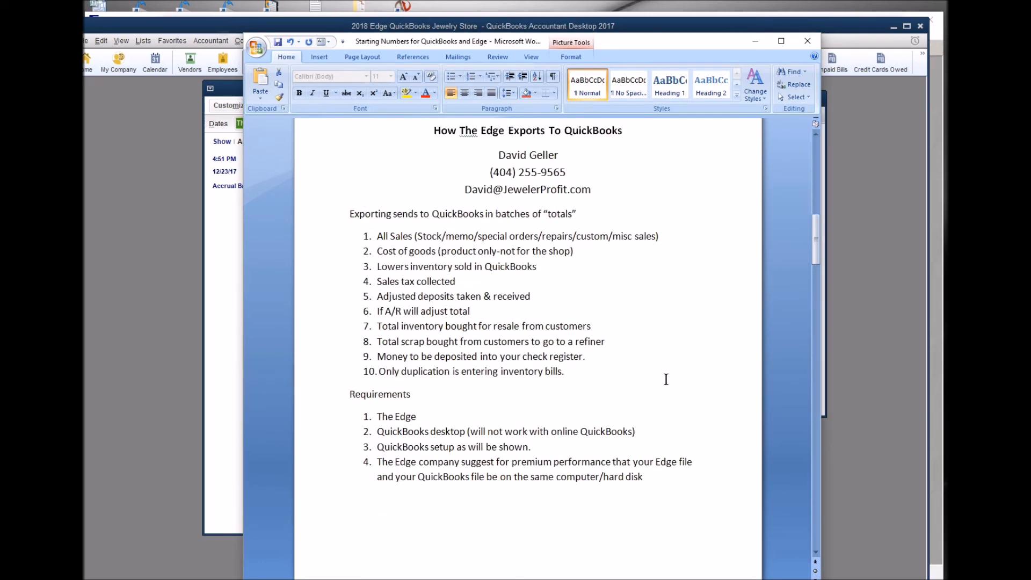
pyautogui.scroll(1, 666, 379)
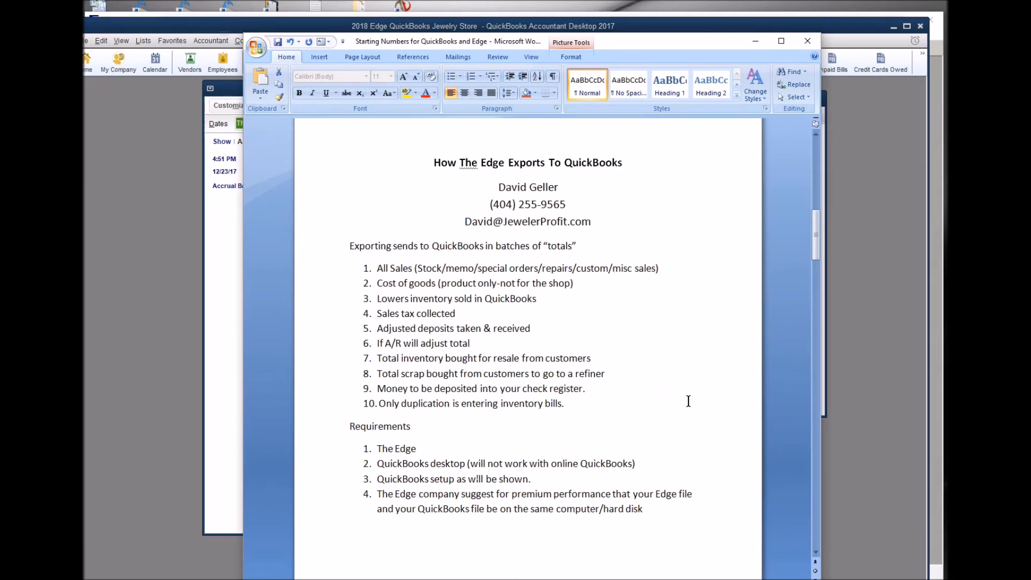
pyautogui.moveTo(523, 579)
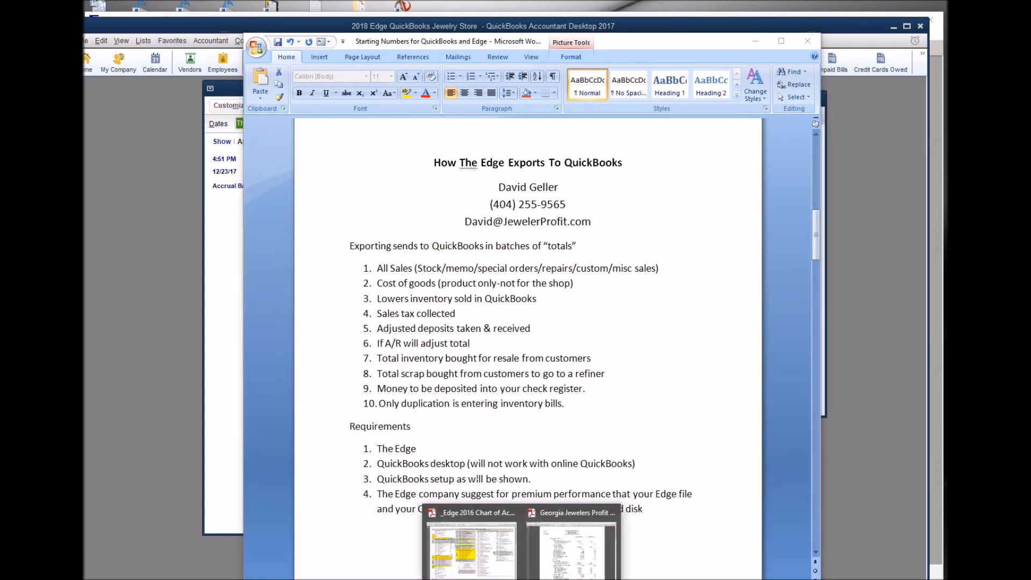
pyautogui.click(487, 564)
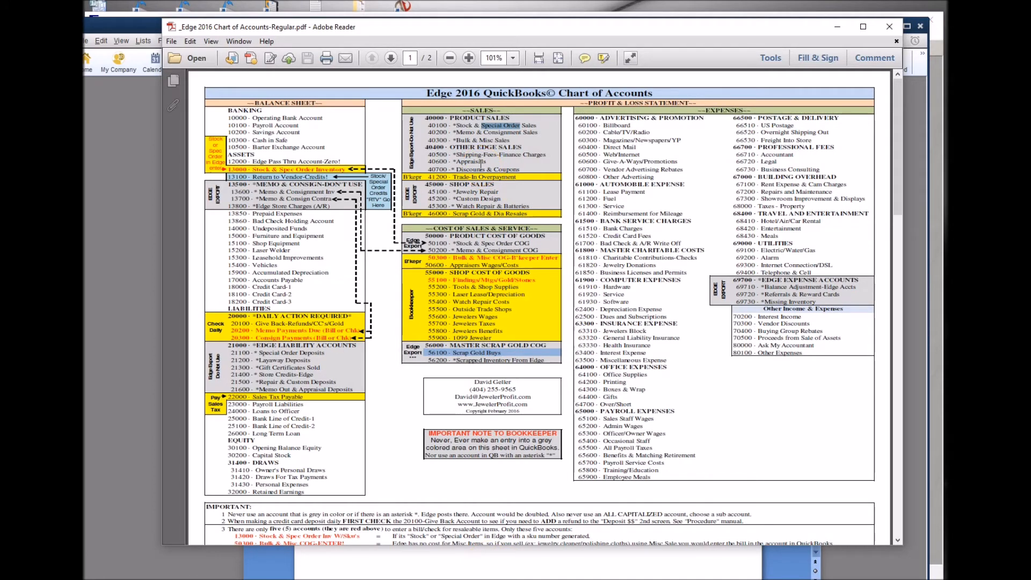
pyautogui.click(617, 578)
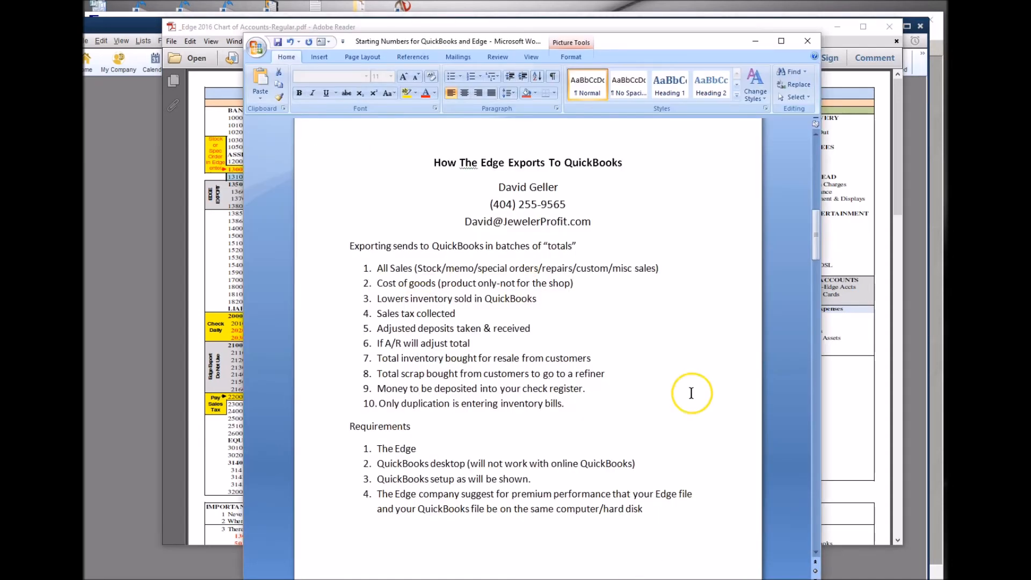
pyautogui.click(568, 204)
pyautogui.moveTo(567, 204); pyautogui.dragTo(491, 205)
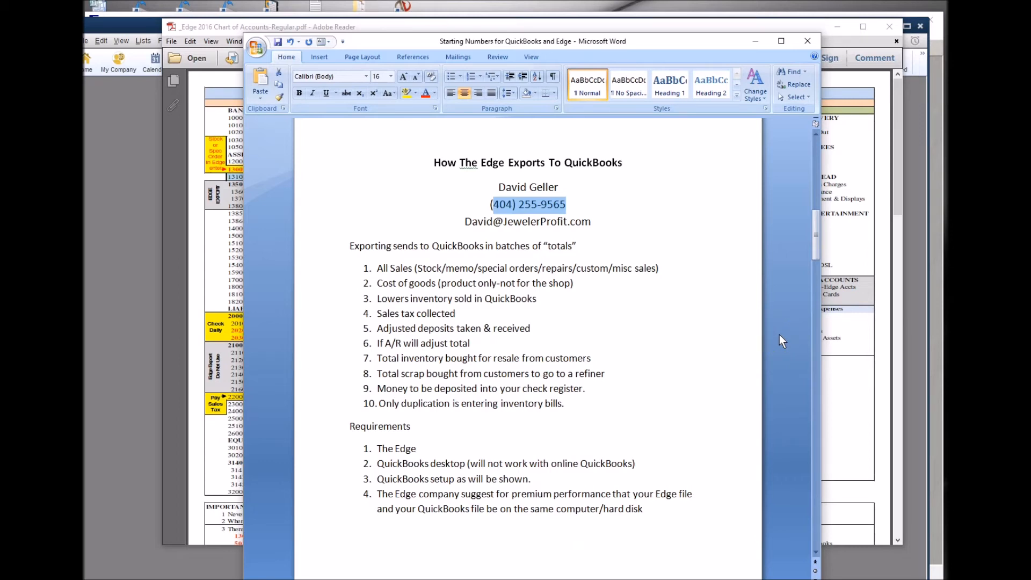
pyautogui.moveTo(591, 221); pyautogui.dragTo(465, 221)
pyautogui.click(677, 224)
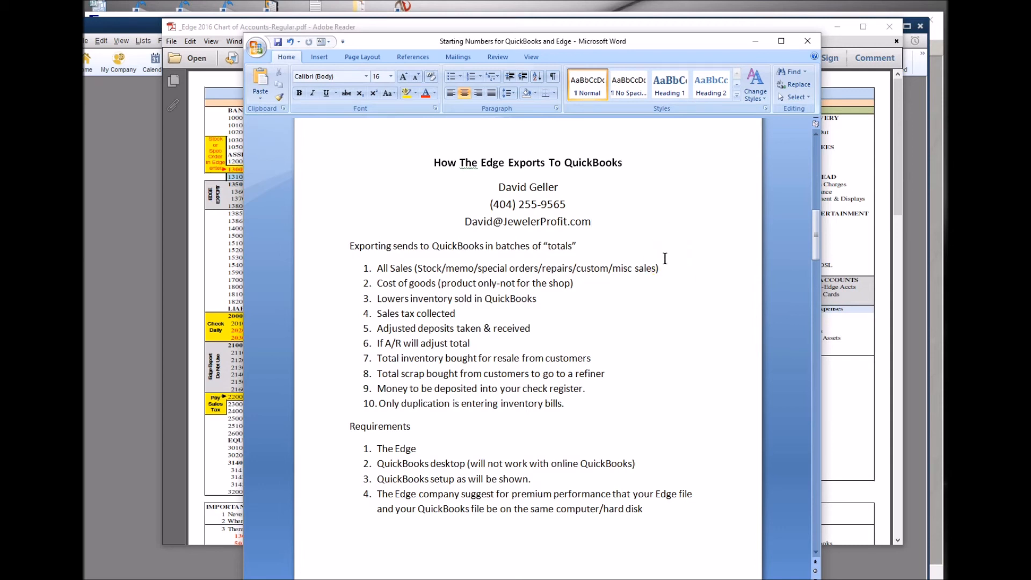
pyautogui.moveTo(385, 270); pyautogui.dragTo(441, 270)
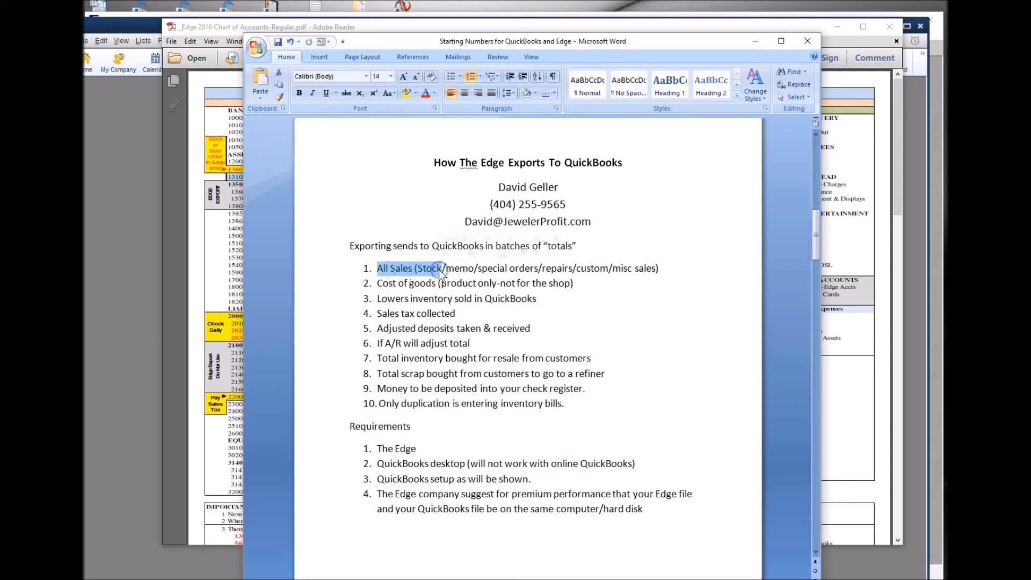
pyautogui.moveTo(378, 329); pyautogui.dragTo(456, 329)
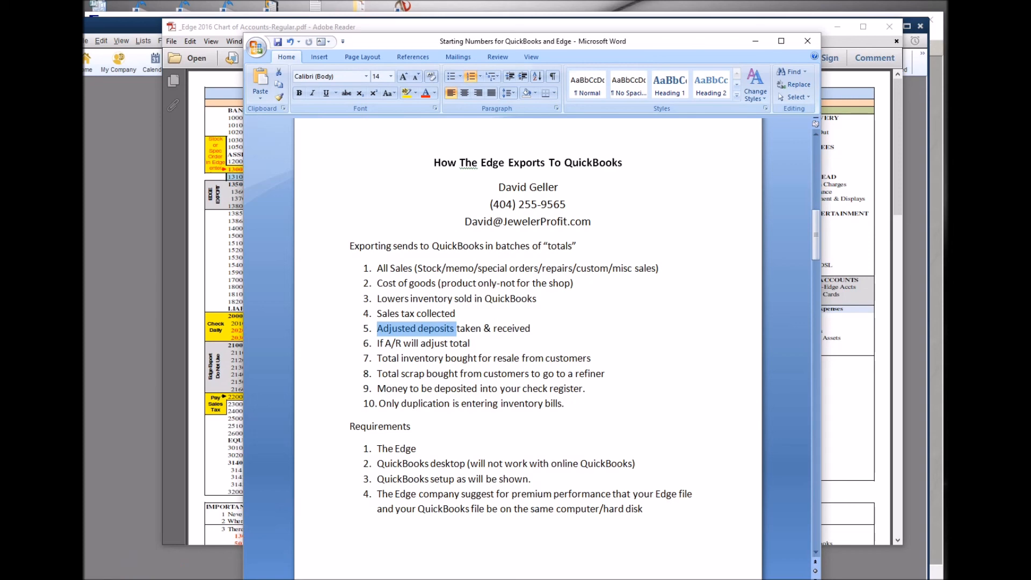
pyautogui.hotkey('alt', 'Tab')
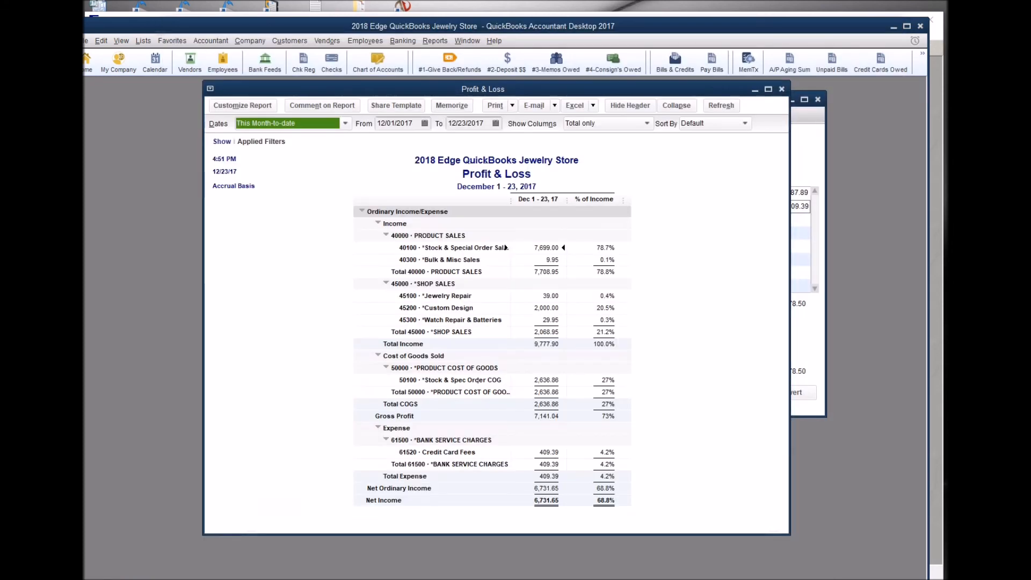